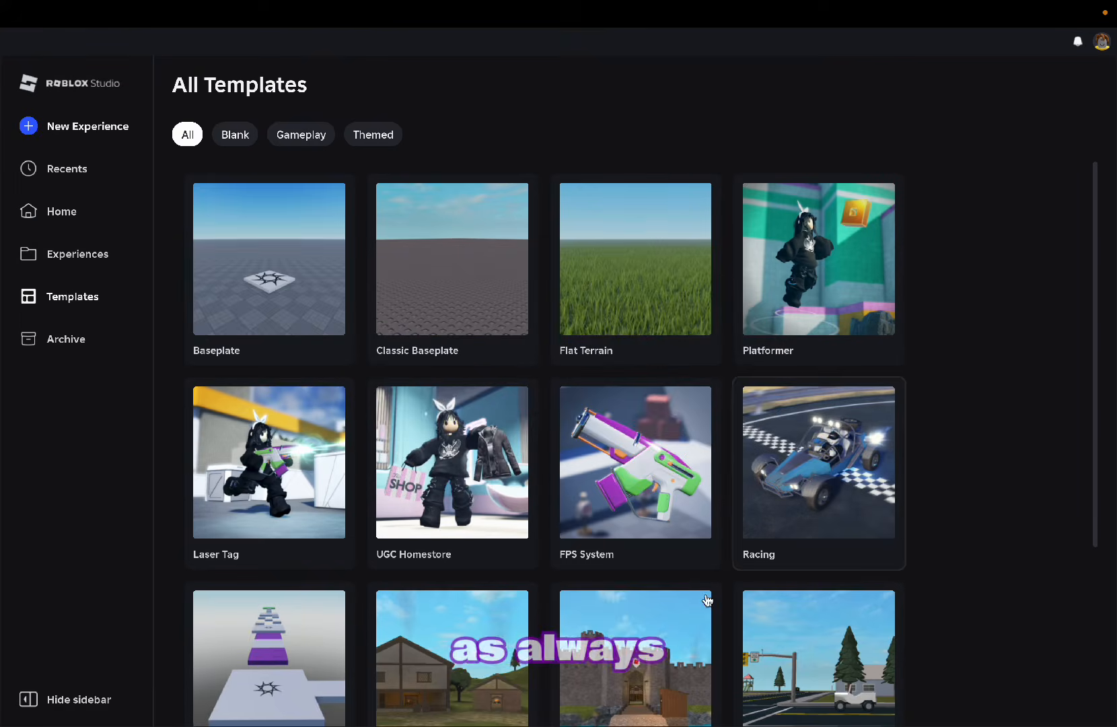
# Step: Create a new place from the Baseplate template and close the Assistant window
pyautogui.scroll(-2, 671, 686)
pyautogui.scroll(1, 666, 677)
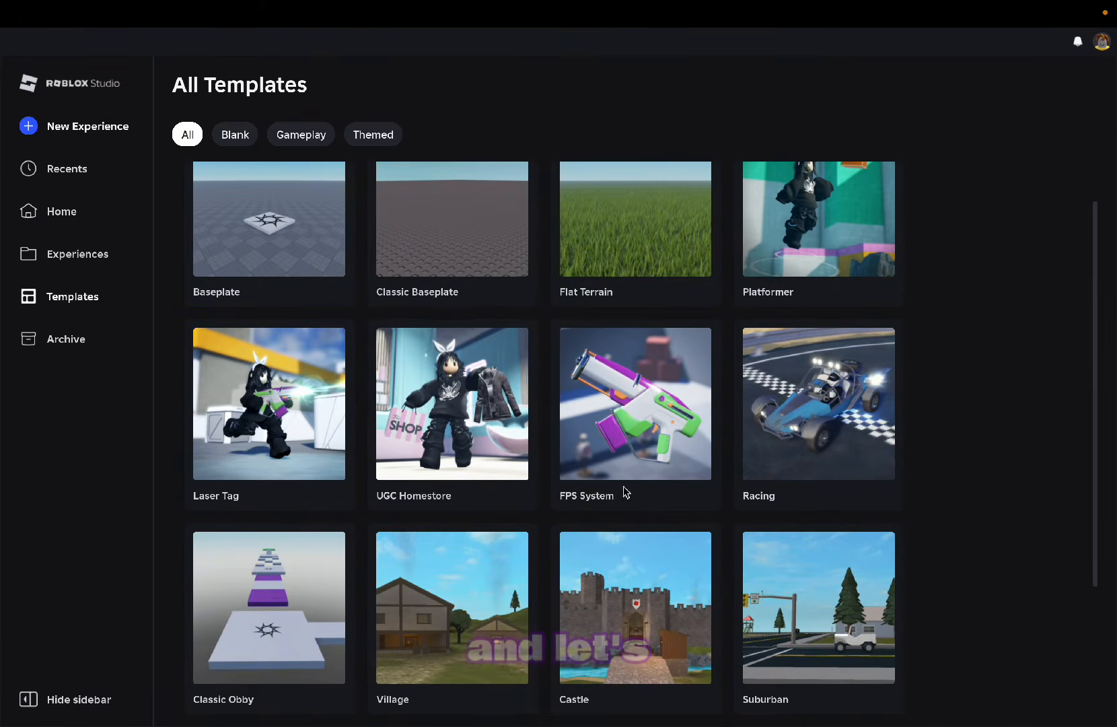
pyautogui.click(333, 264)
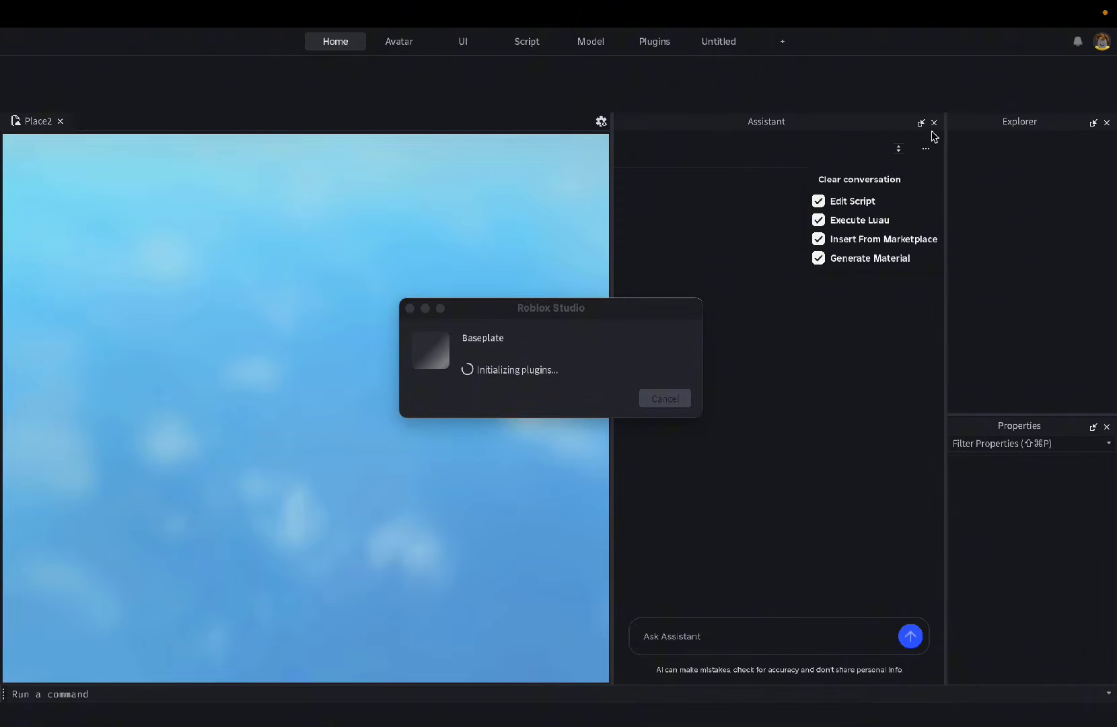
pyautogui.click(935, 123)
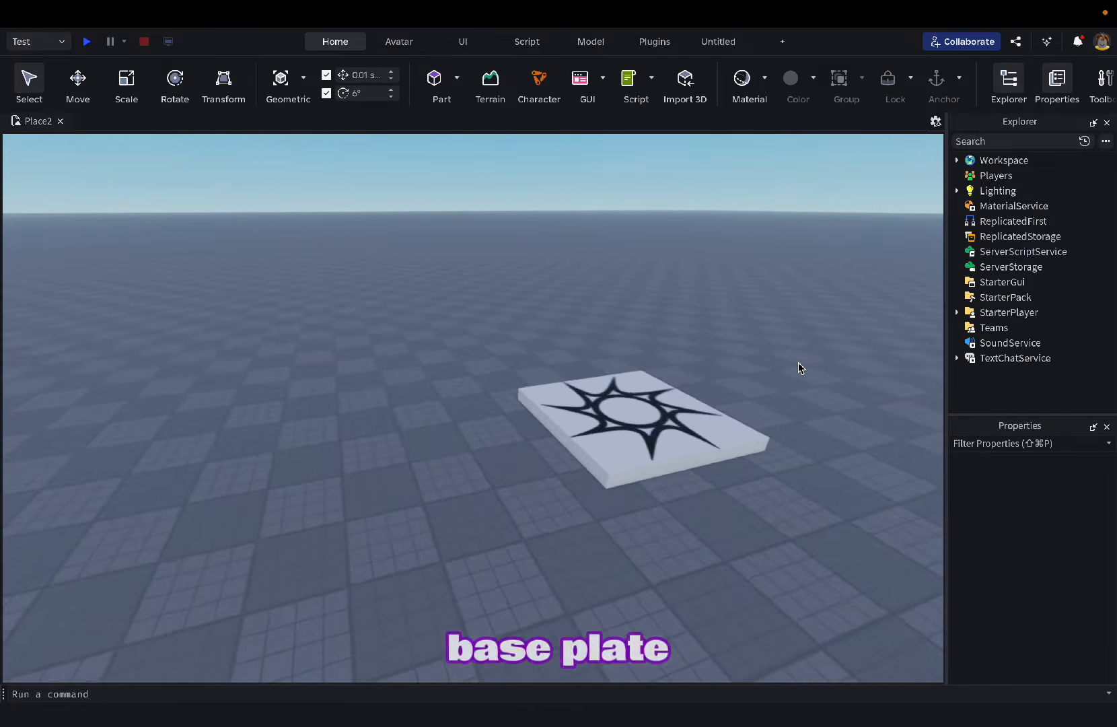
# Step: Ask the AI Assistant to "Create a part that spins" and accept the script it generates
pyautogui.press('d')
pyautogui.press('w')
pyautogui.press('s')
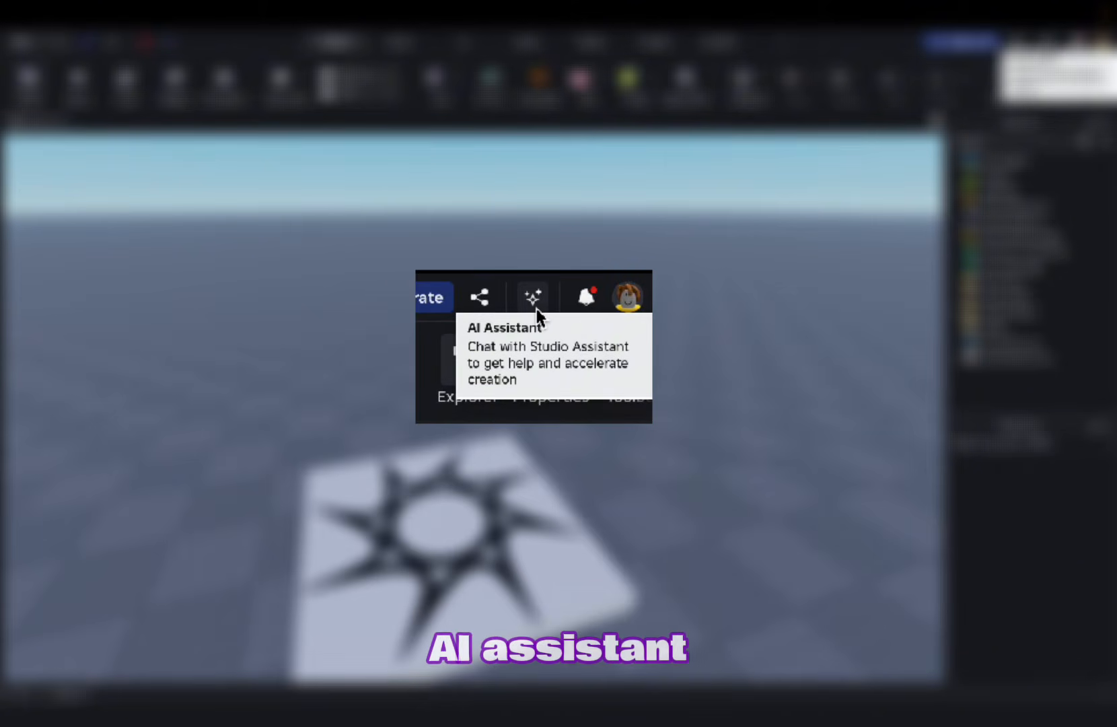
pyautogui.click(1047, 42)
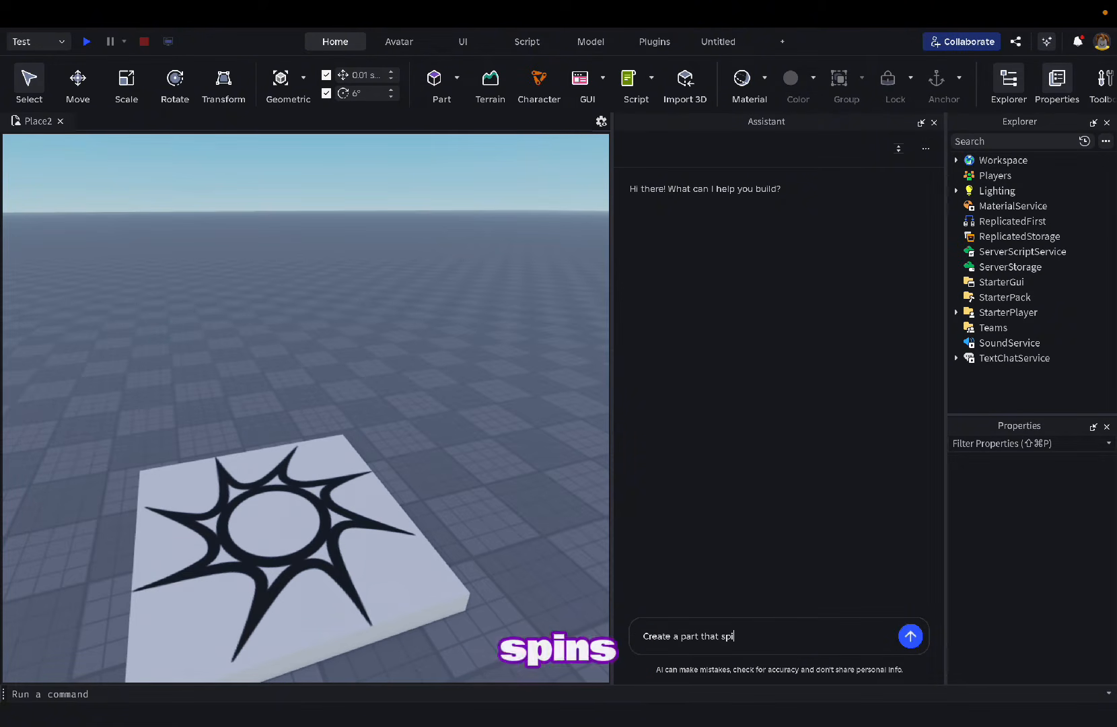
pyautogui.press('Return')
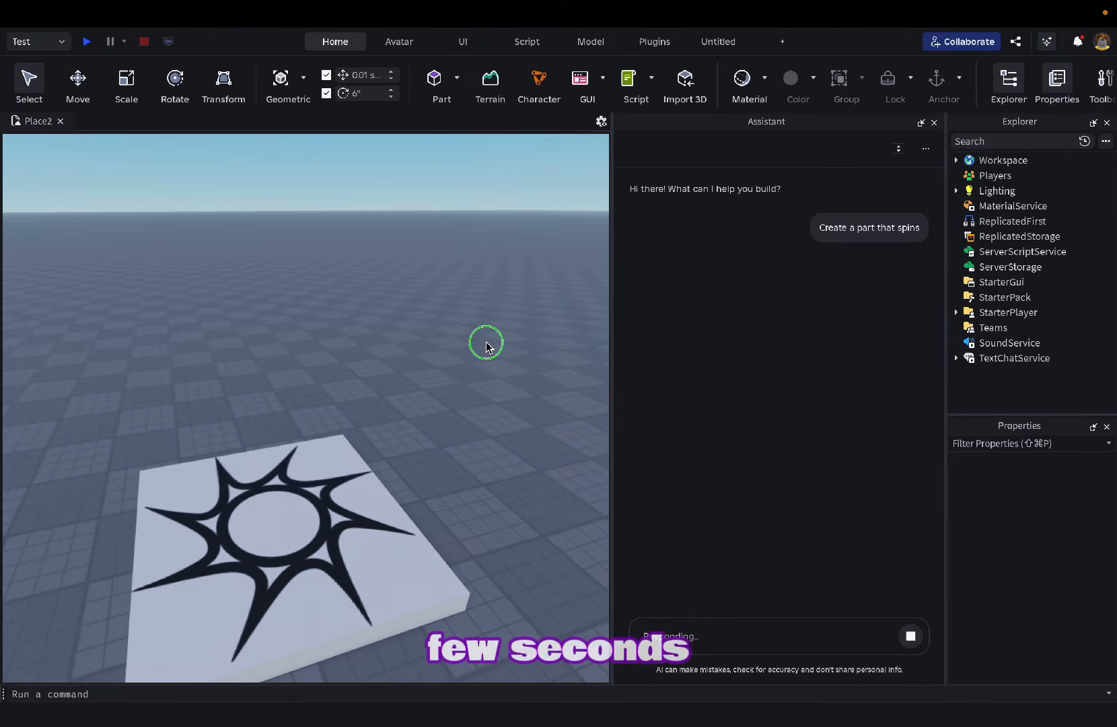
pyautogui.scroll(-8, 486, 345)
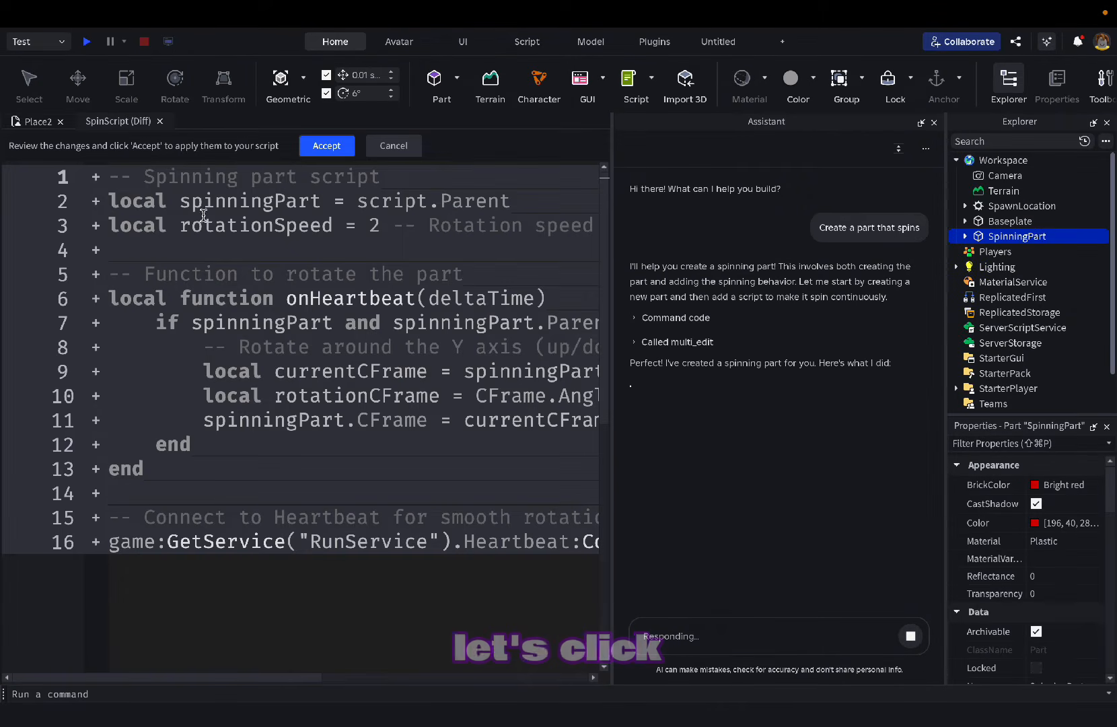
pyautogui.click(321, 153)
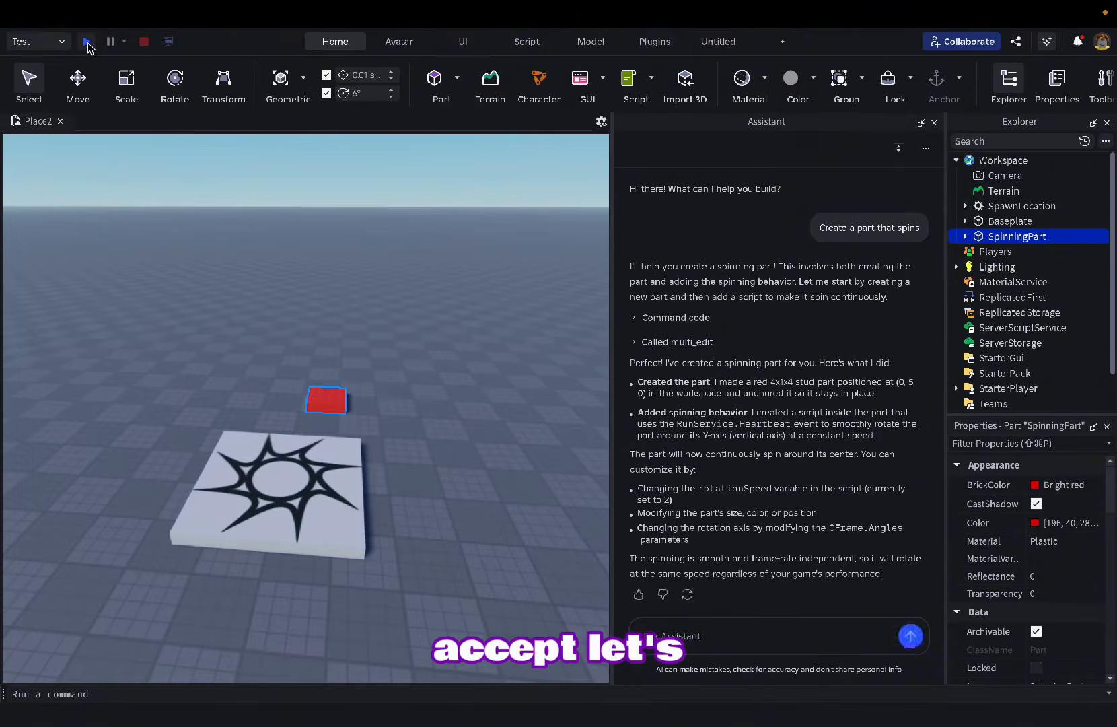
# Step: Playtest the place, walk and jump the character around the red spinning part, and stop the test
pyautogui.click(87, 41)
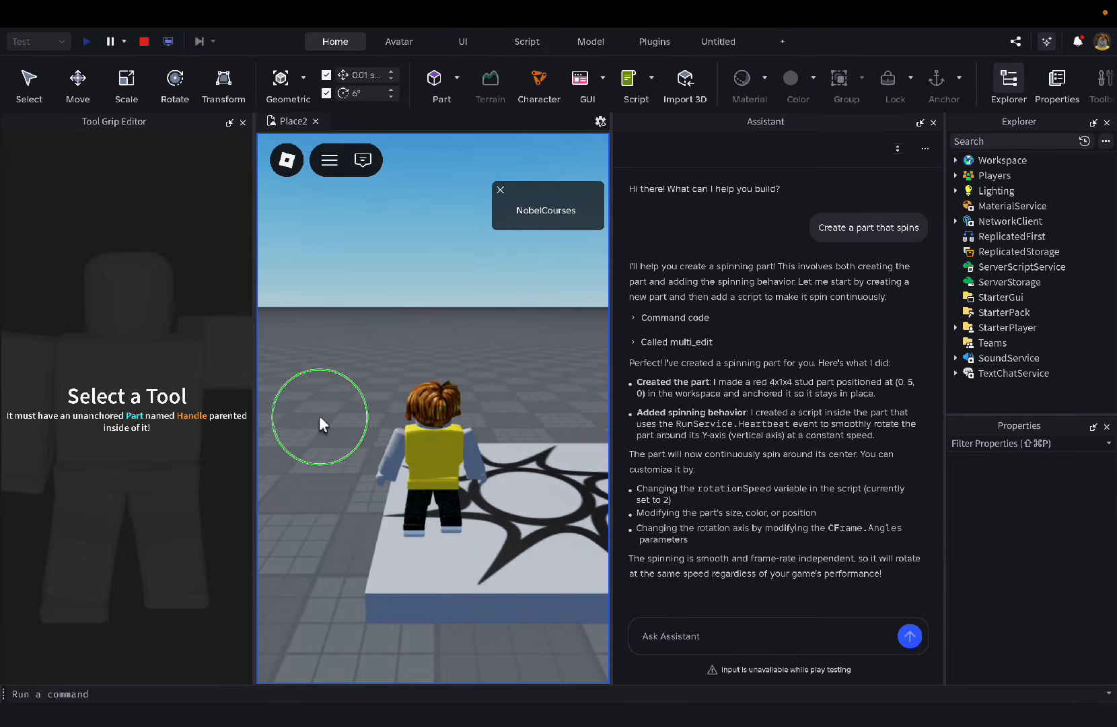
pyautogui.moveTo(318, 415); pyautogui.dragTo(574, 416, button='right')
pyautogui.press('w')
pyautogui.press('d')
pyautogui.press('space')
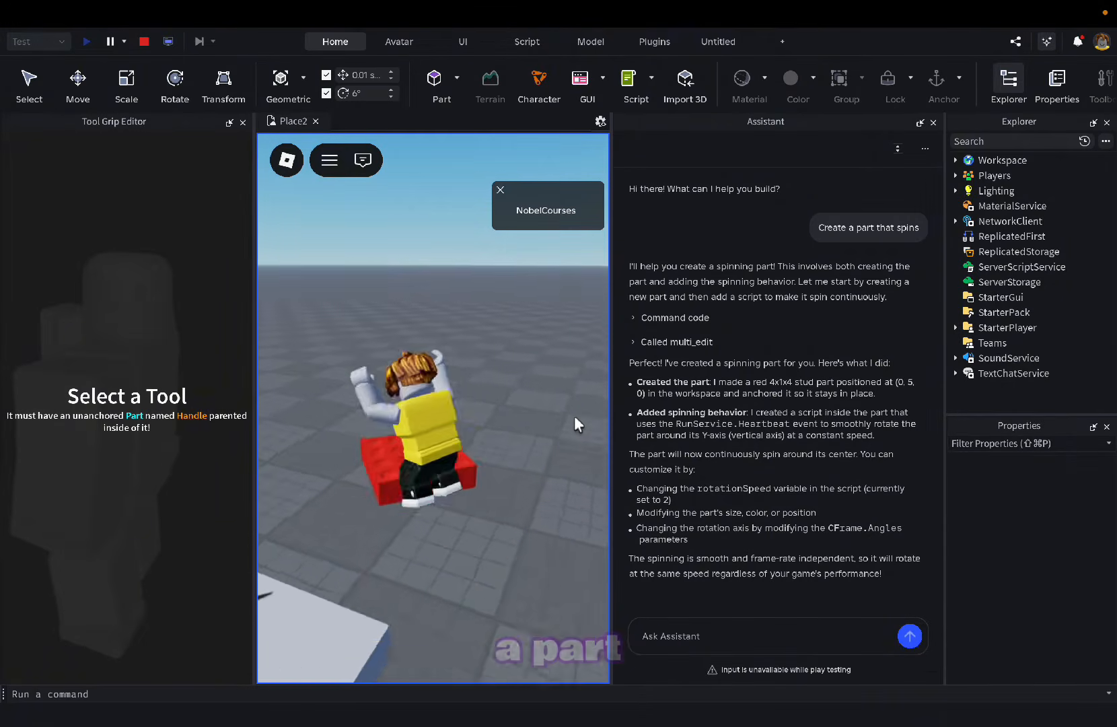
pyautogui.press('s')
pyautogui.press('a')
pyautogui.press('space')
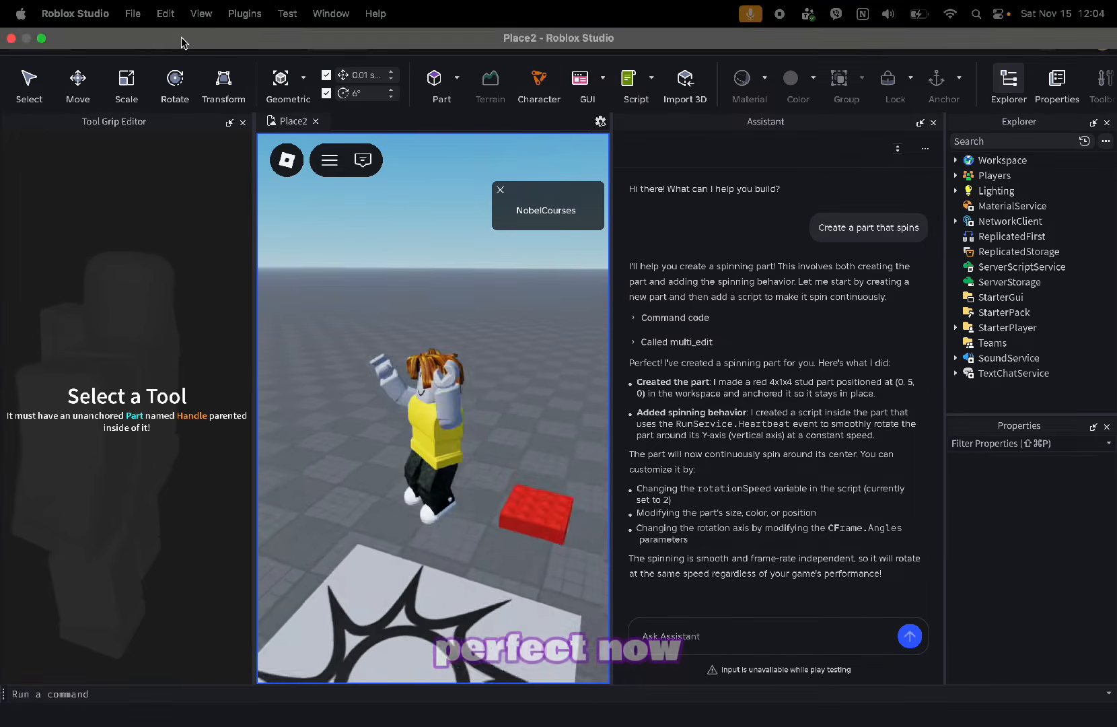
pyautogui.click(145, 42)
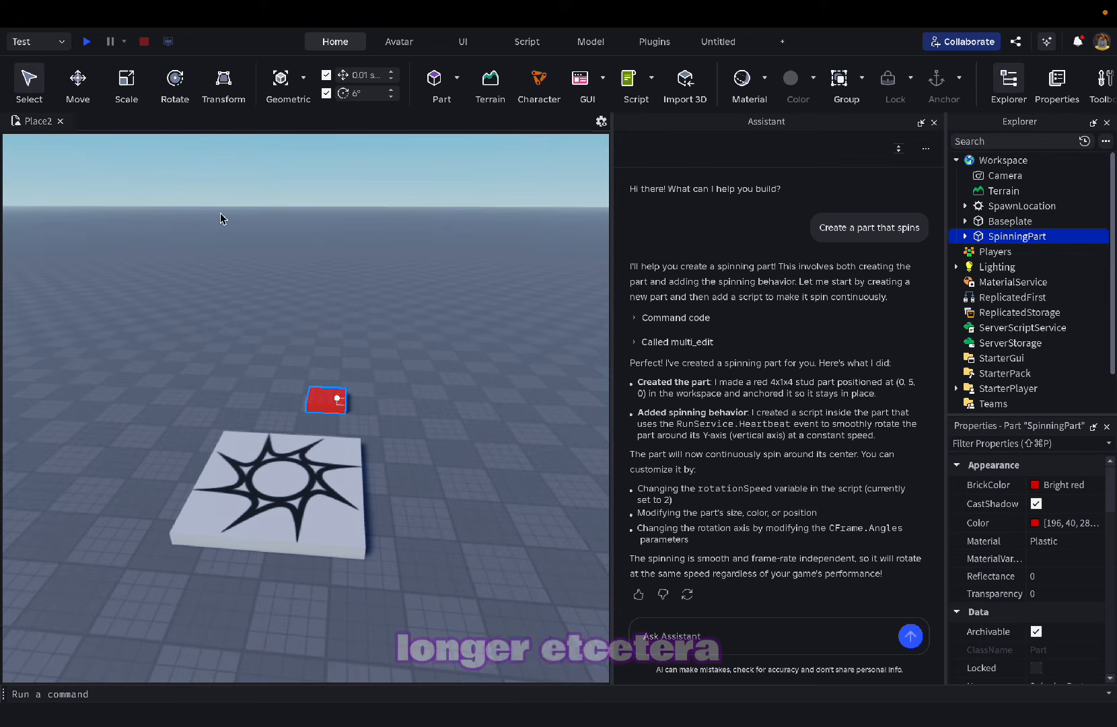
# Step: Scale the red SpinningPart lengthwise in both directions into a long, narrow bar
pyautogui.click(142, 100)
pyautogui.click(126, 83)
pyautogui.moveTo(283, 398); pyautogui.dragTo(124, 392)
pyautogui.moveTo(374, 401); pyautogui.dragTo(435, 403)
pyautogui.moveTo(275, 367); pyautogui.dragTo(276, 367)
pyautogui.moveTo(382, 397); pyautogui.dragTo(351, 379)
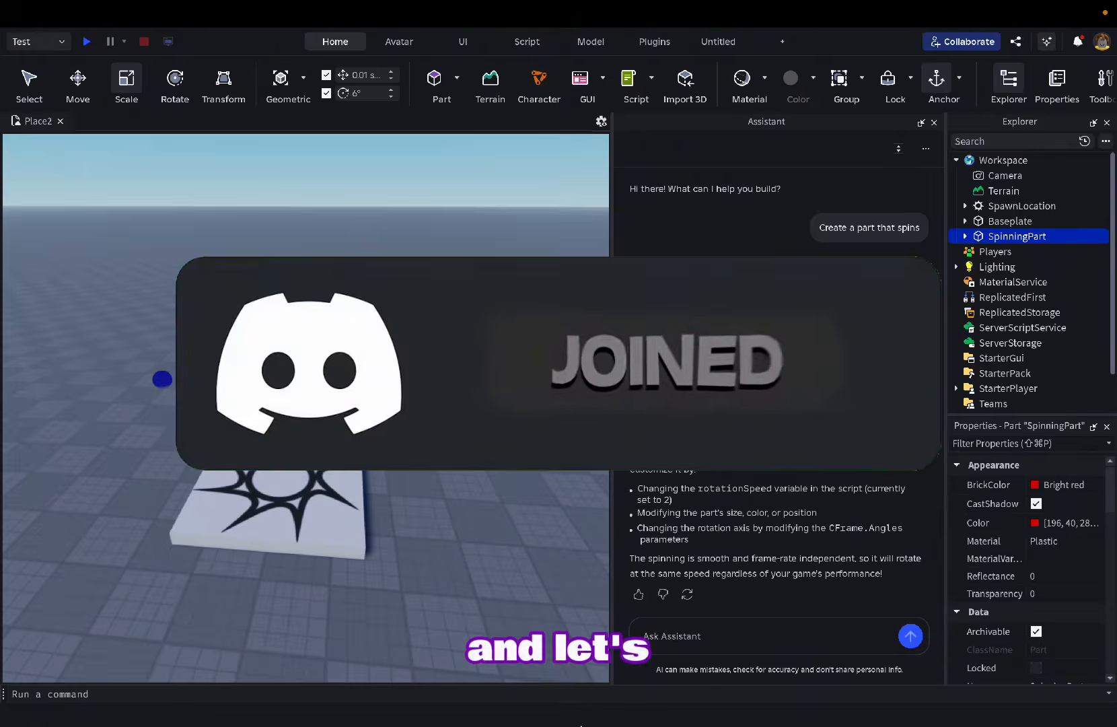
# Step: Ask the Assistant to generate 10 coin parts that give a coin in the leaderboard when touched, and accept the generated script
pyautogui.write('Generate  10 coin parts that when we touch them t')
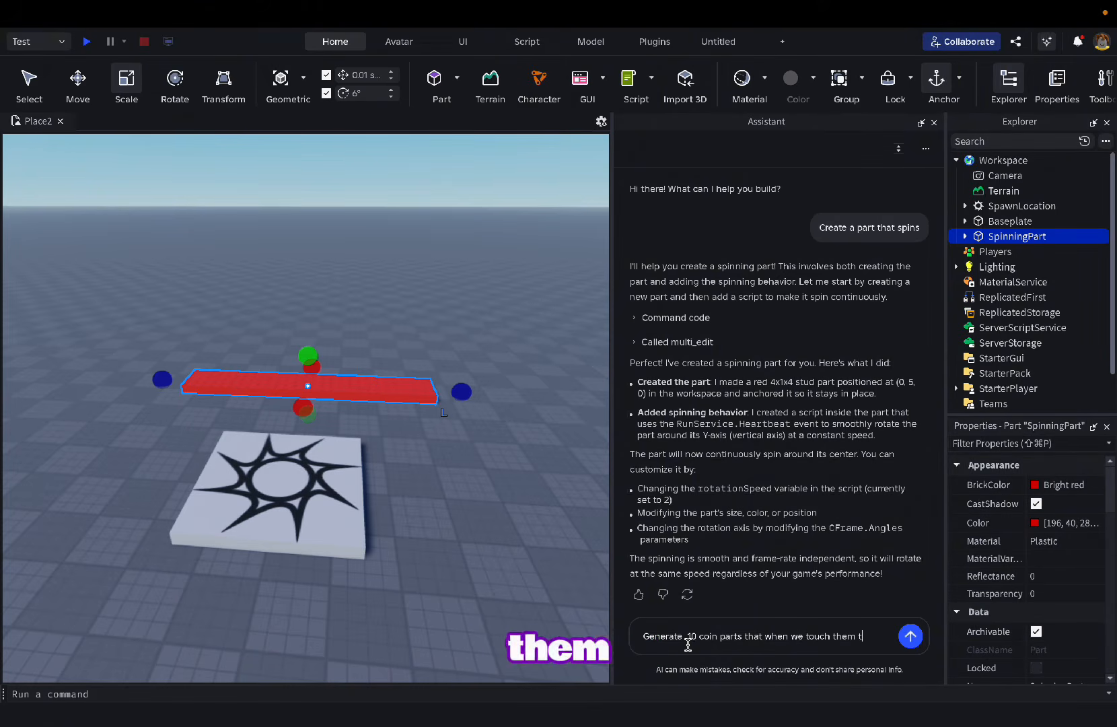
pyautogui.write('hey give us')
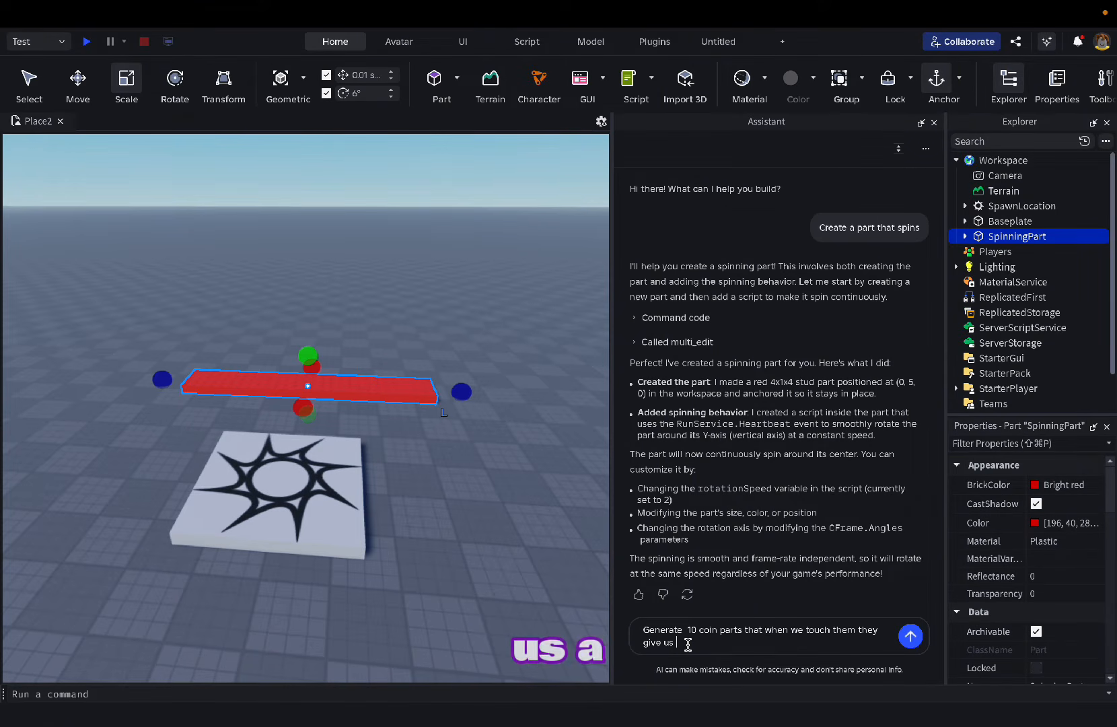
pyautogui.write(' a coin in the leaderbaord')
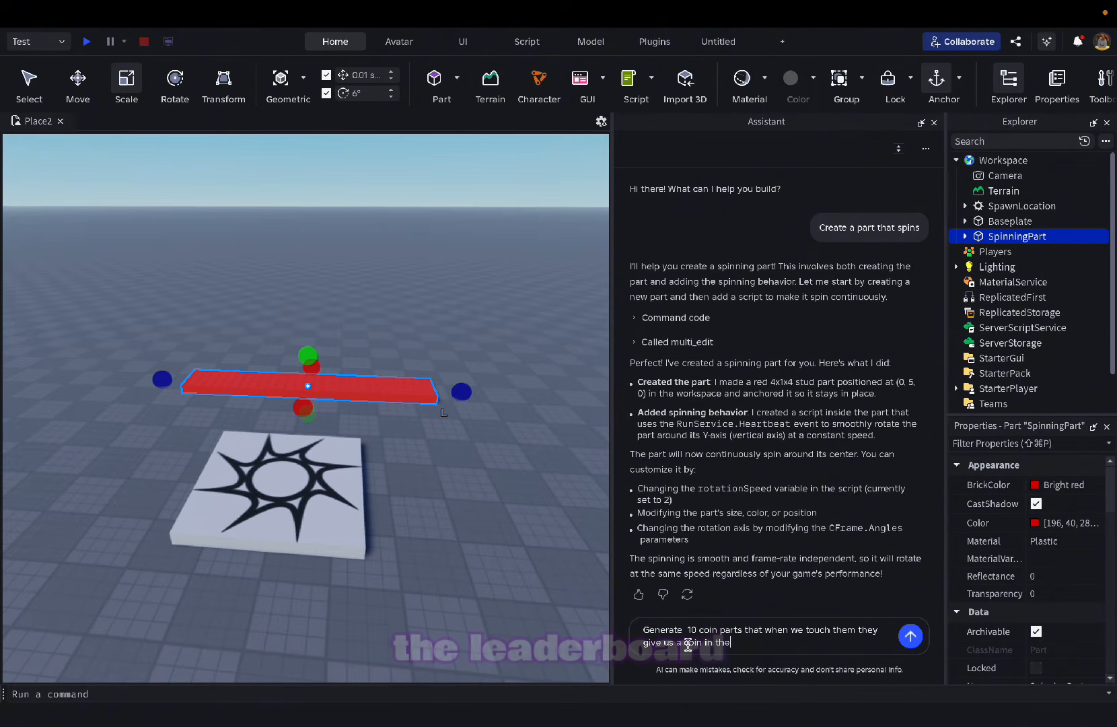
pyautogui.press('Return')
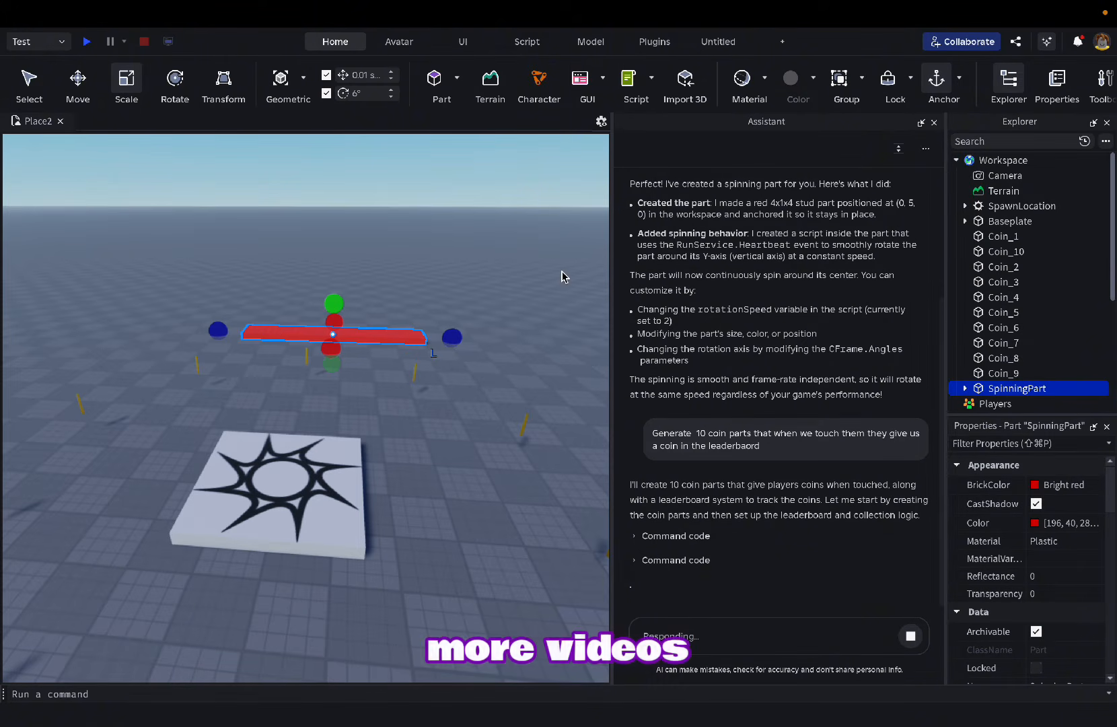
pyautogui.moveTo(562, 276); pyautogui.dragTo(562, 276, button='right')
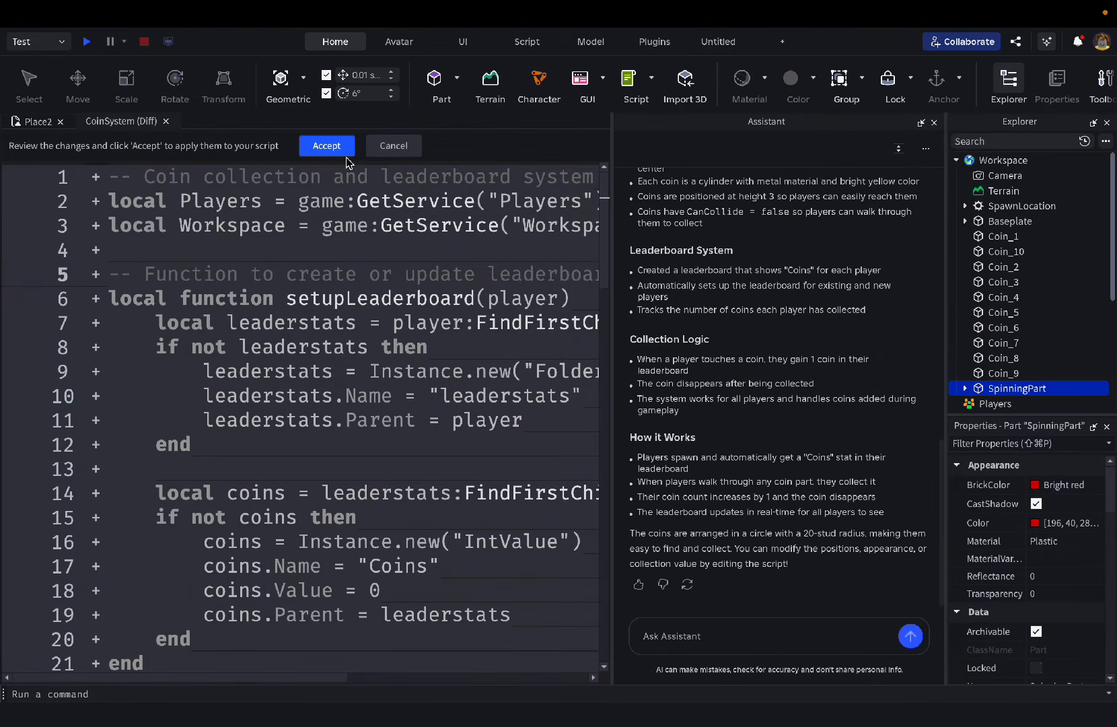
pyautogui.click(345, 153)
# Step: Playtest the place, walk the character through the yellow coins to check the leaderboard, and stop the test
pyautogui.click(88, 39)
pyautogui.click(304, 451)
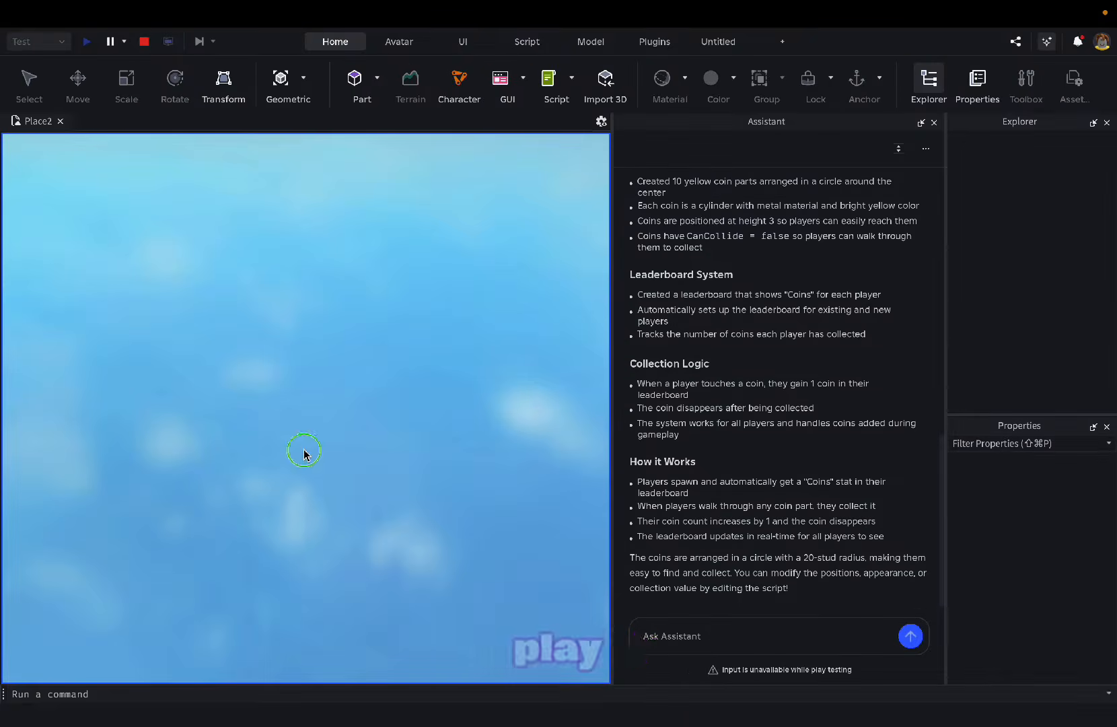
pyautogui.press('a')
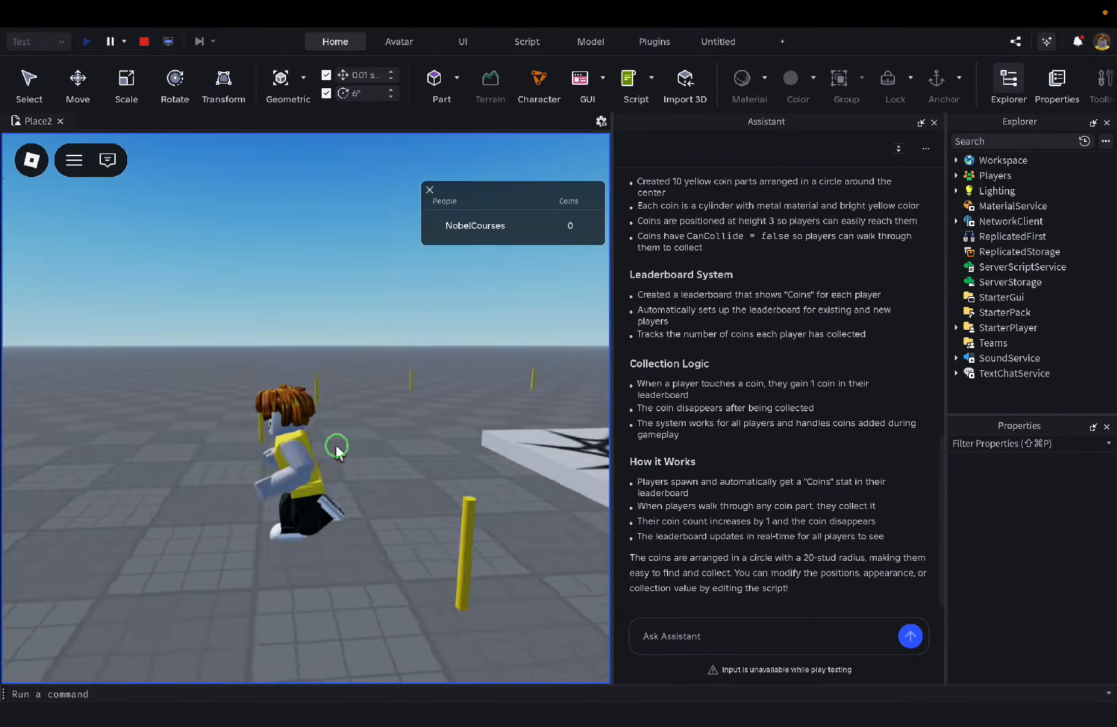
pyautogui.press('s')
pyautogui.press('d')
pyautogui.press('s')
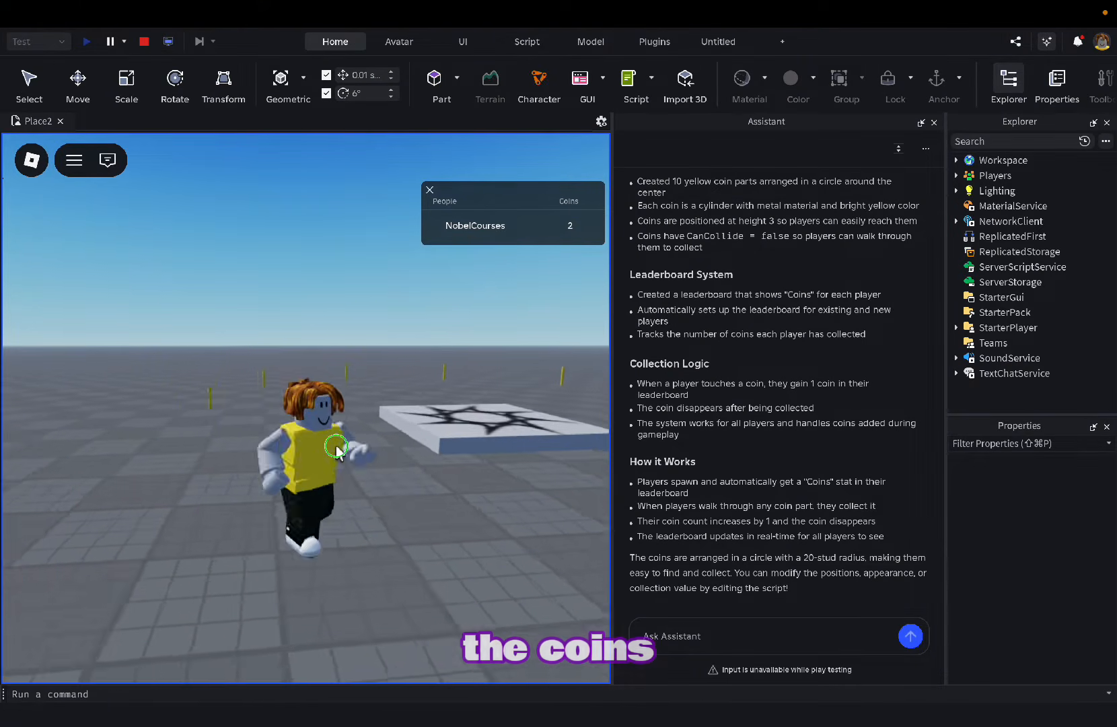
pyautogui.press('w')
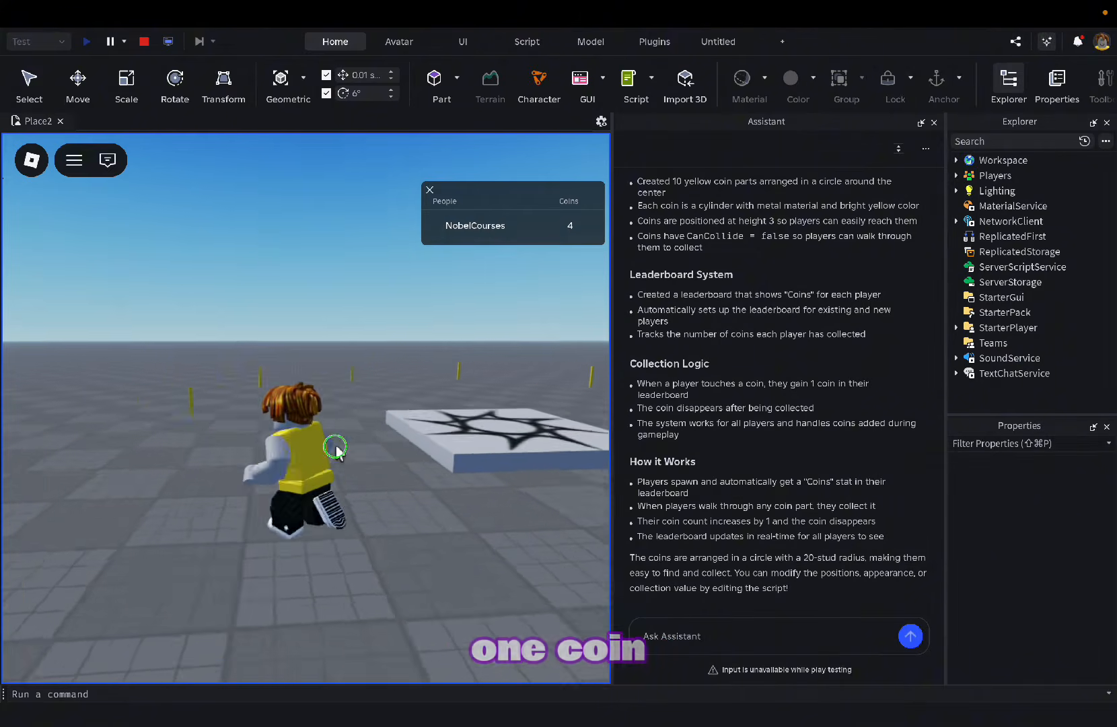
pyautogui.press('a')
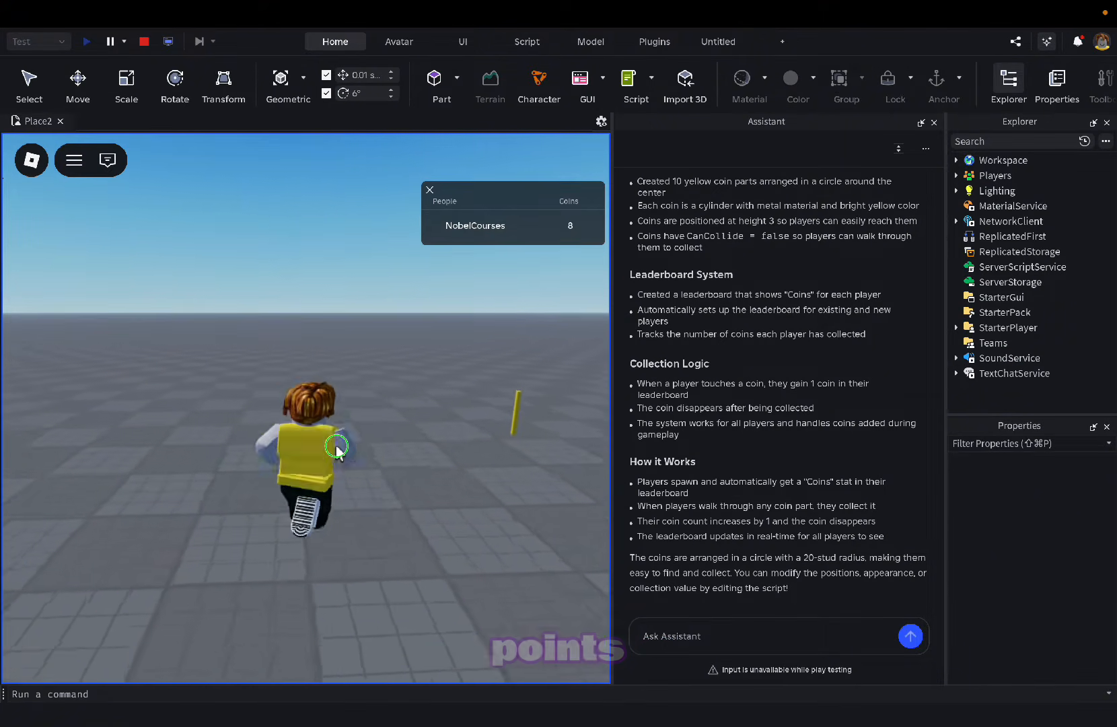
pyautogui.press('s')
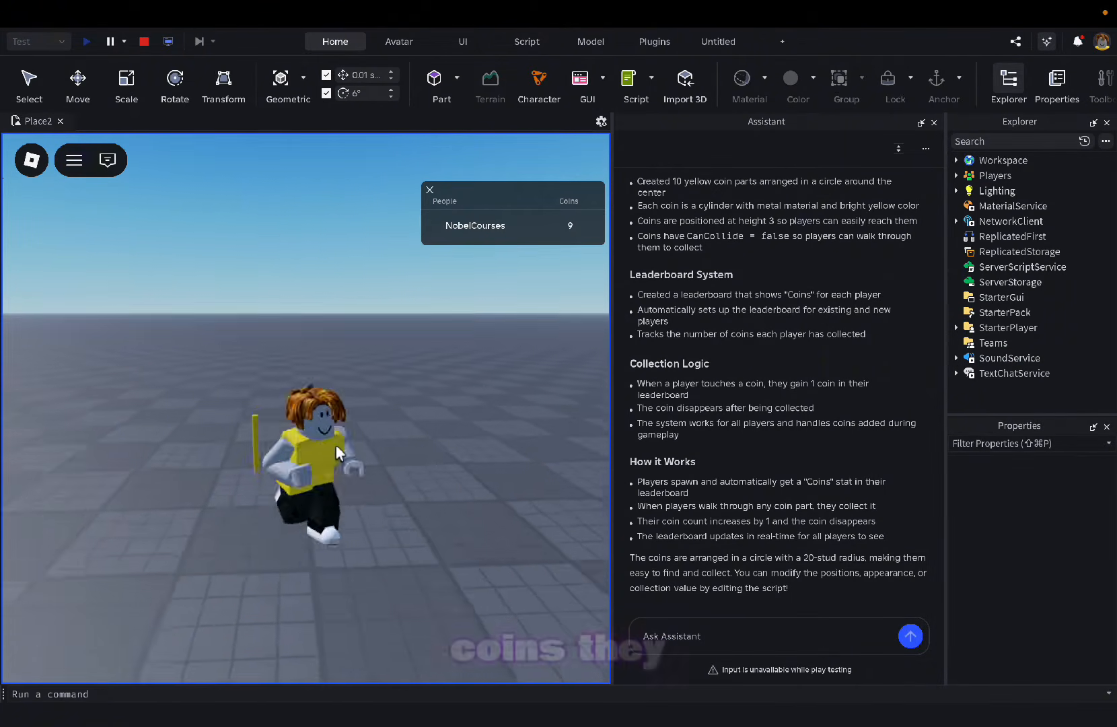
pyautogui.press('a')
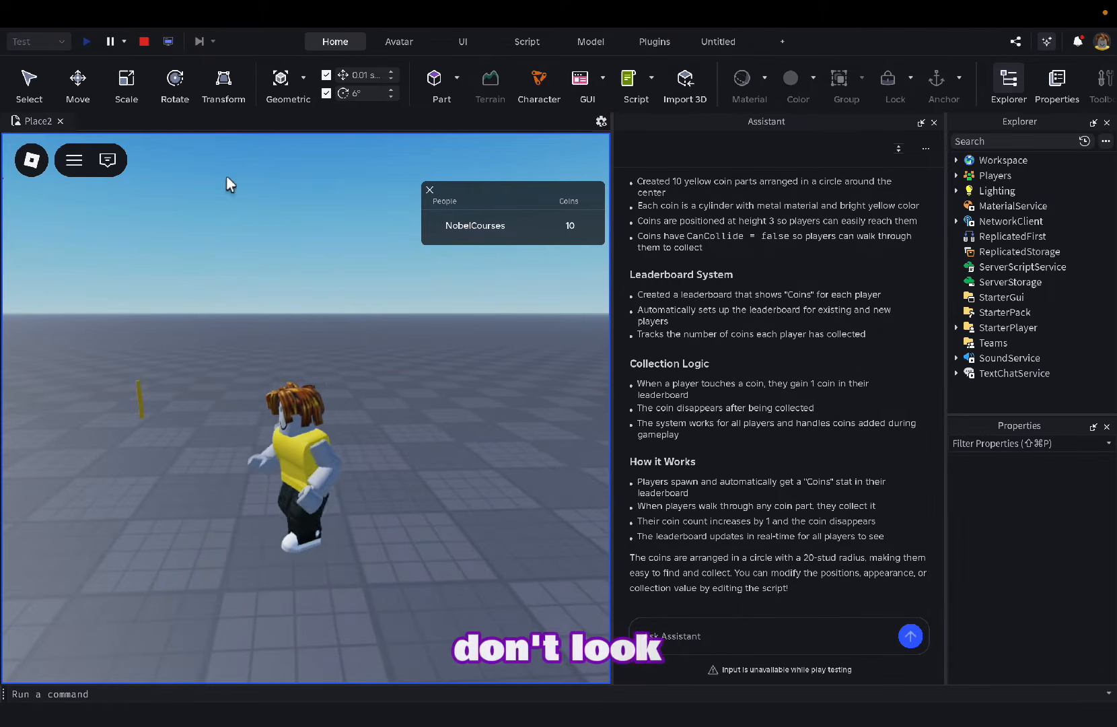
pyautogui.click(143, 41)
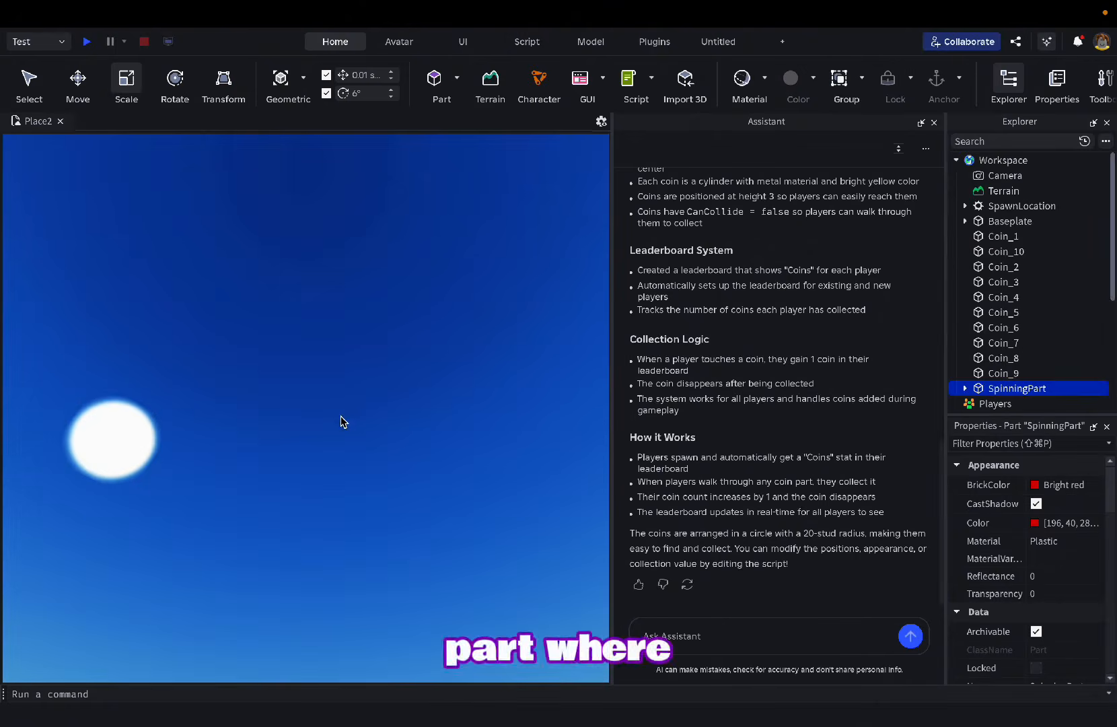
# Step: Reshape one of the yellow coin cylinders near the spawn platform into a wide, flat disc
pyautogui.moveTo(341, 416)
pyautogui.mouseDown(button='right')
pyautogui.moveTo(345, 439)
pyautogui.moveTo(340, 417)
pyautogui.mouseUp(button='right')
pyautogui.click(340, 417)
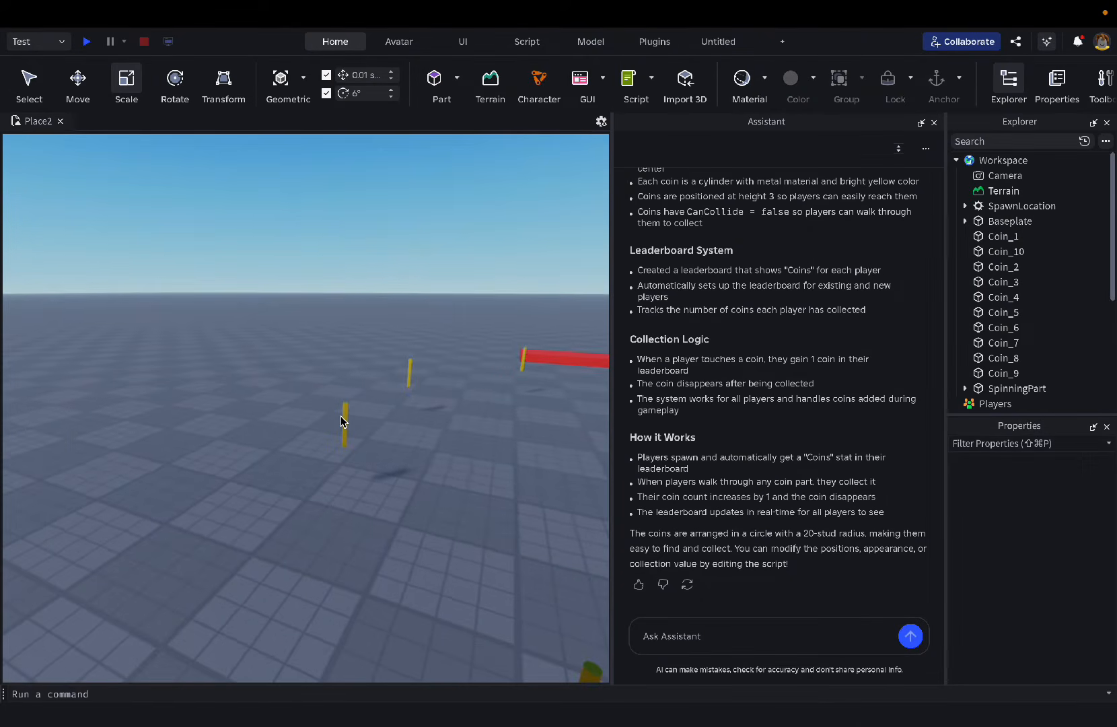
pyautogui.click(341, 417)
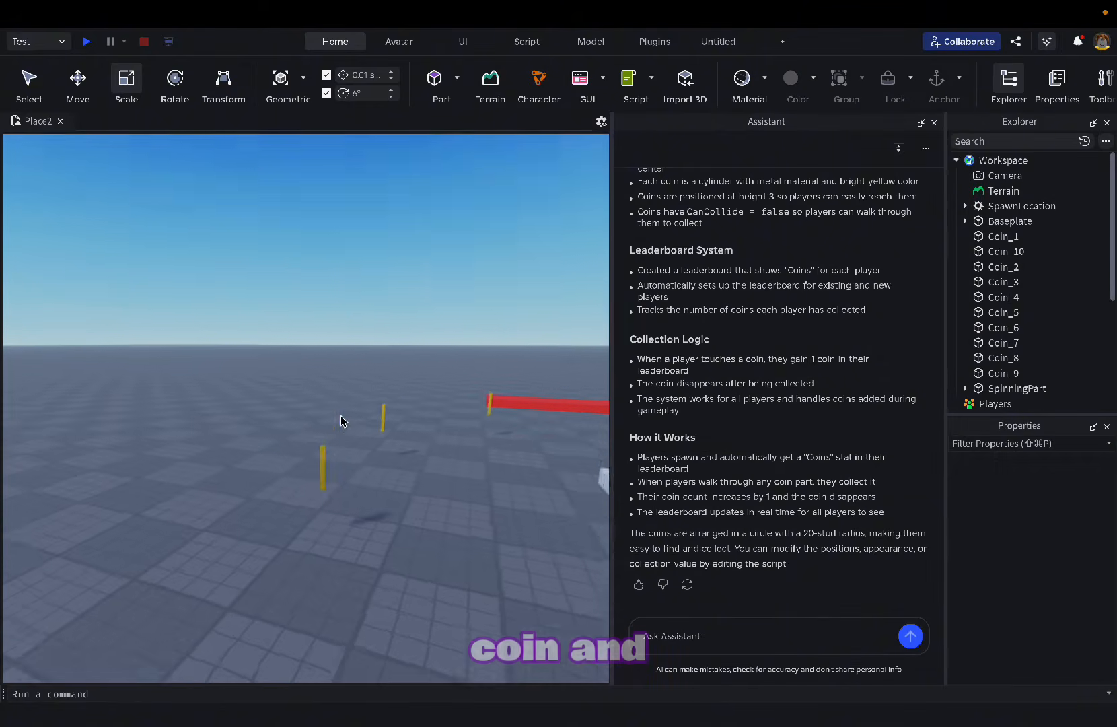
pyautogui.moveTo(340, 416); pyautogui.dragTo(340, 416, button='right')
pyautogui.click(341, 417)
pyautogui.moveTo(341, 416); pyautogui.dragTo(338, 413)
pyautogui.moveTo(339, 413); pyautogui.dragTo(341, 416, button='right')
pyautogui.moveTo(341, 416); pyautogui.dragTo(342, 416)
pyautogui.moveTo(341, 416); pyautogui.dragTo(341, 416, button='right')
pyautogui.moveTo(340, 416); pyautogui.dragTo(341, 416)
pyautogui.moveTo(340, 416); pyautogui.dragTo(341, 416, button='right')
pyautogui.click(341, 415)
pyautogui.scroll(-4, 341, 416)
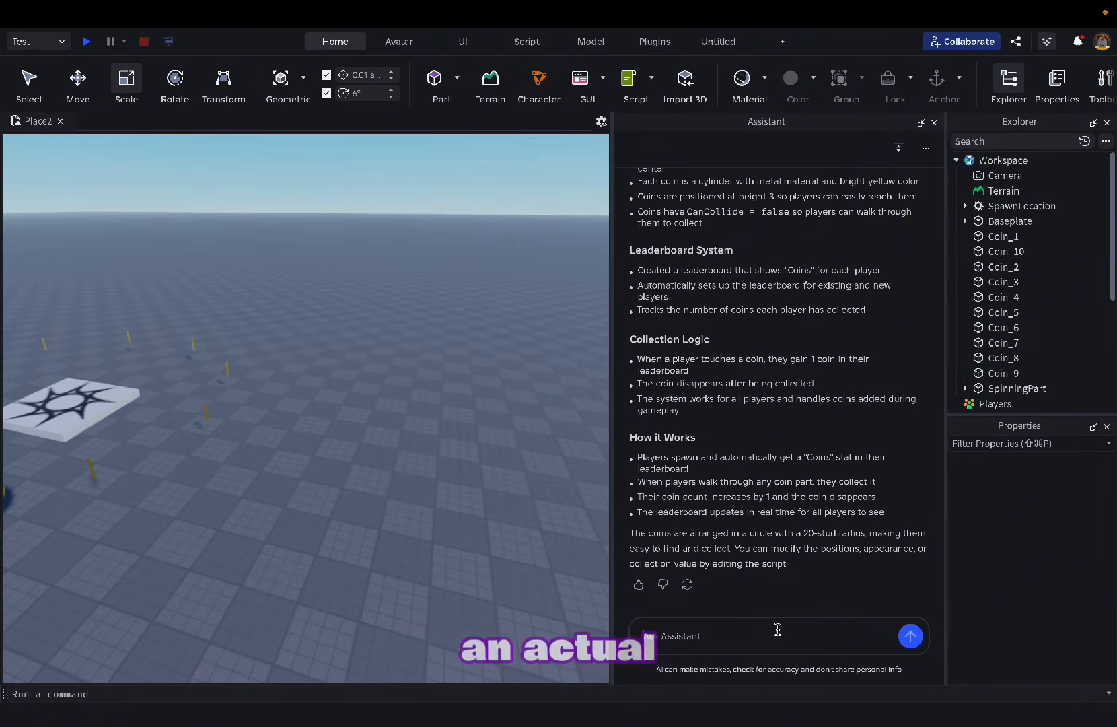
# Step: Ask the Assistant to "Change the baseplate to look like a forest"
pyautogui.write('Create')
pyautogui.press('super+a')
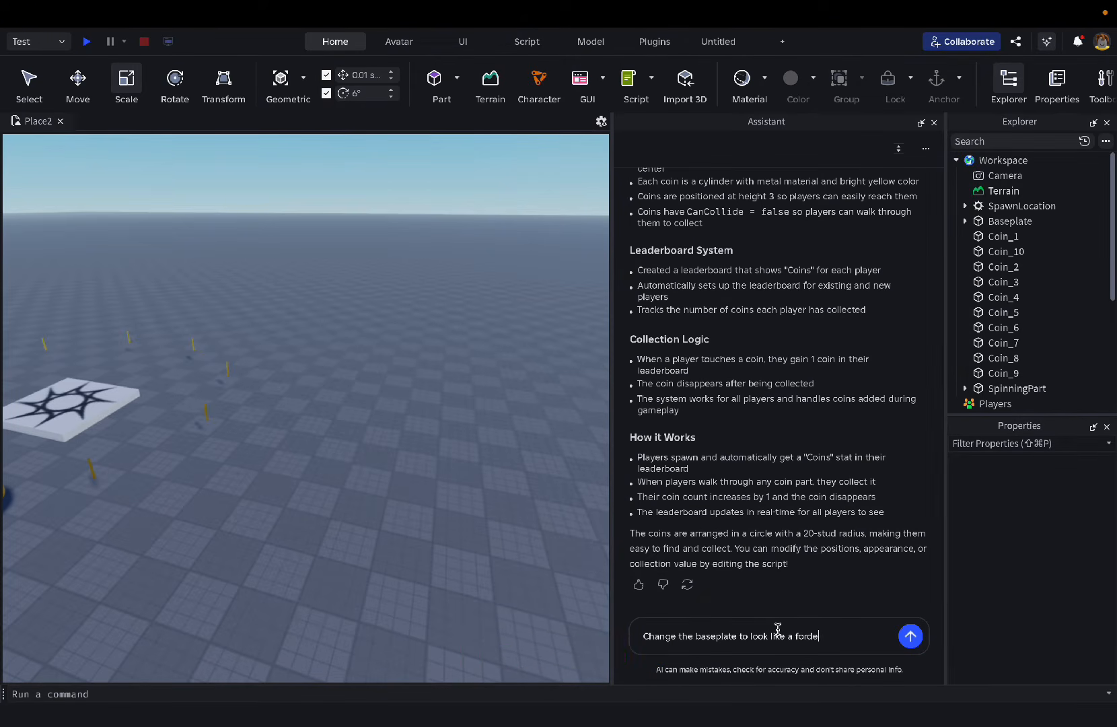
pyautogui.press('Return')
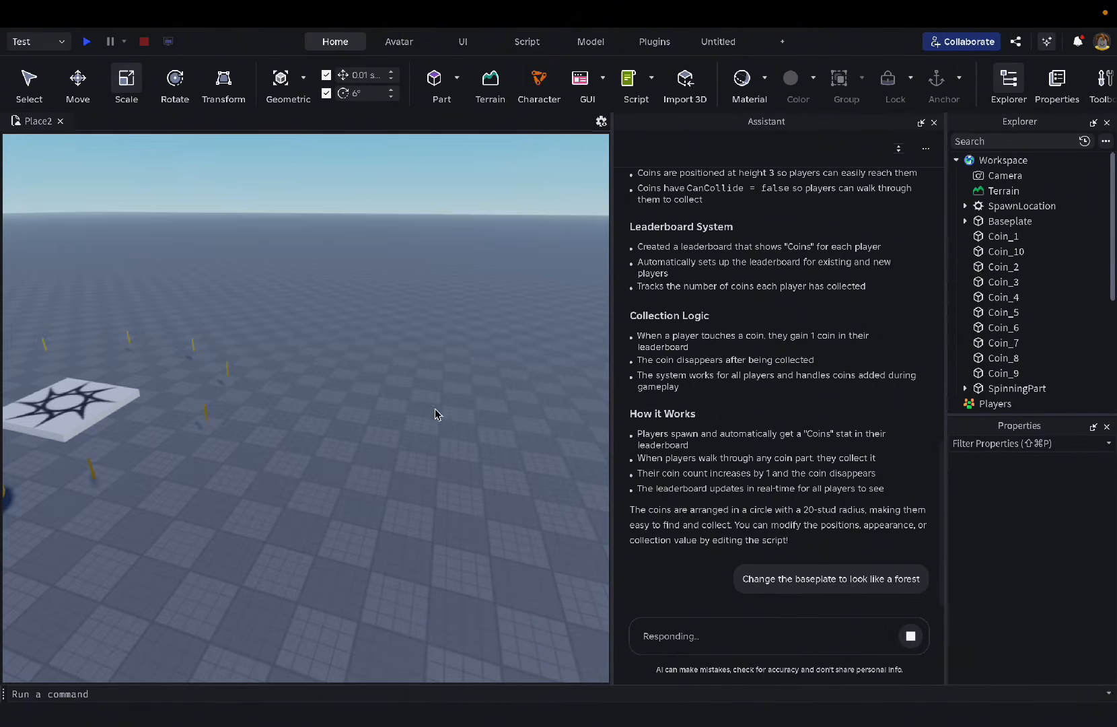
# Step: Examine the forest ground, trees and details generated around the spawn platform from several camera angles
pyautogui.moveTo(434, 408); pyautogui.dragTo(464, 422, button='right')
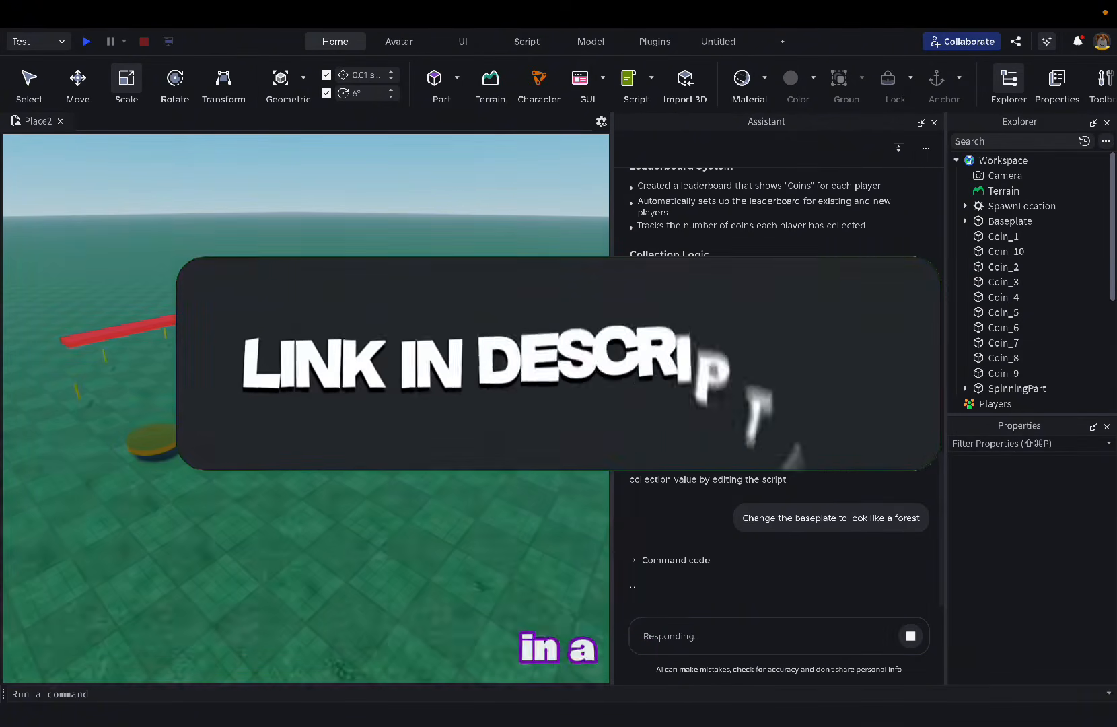
pyautogui.click(697, 638)
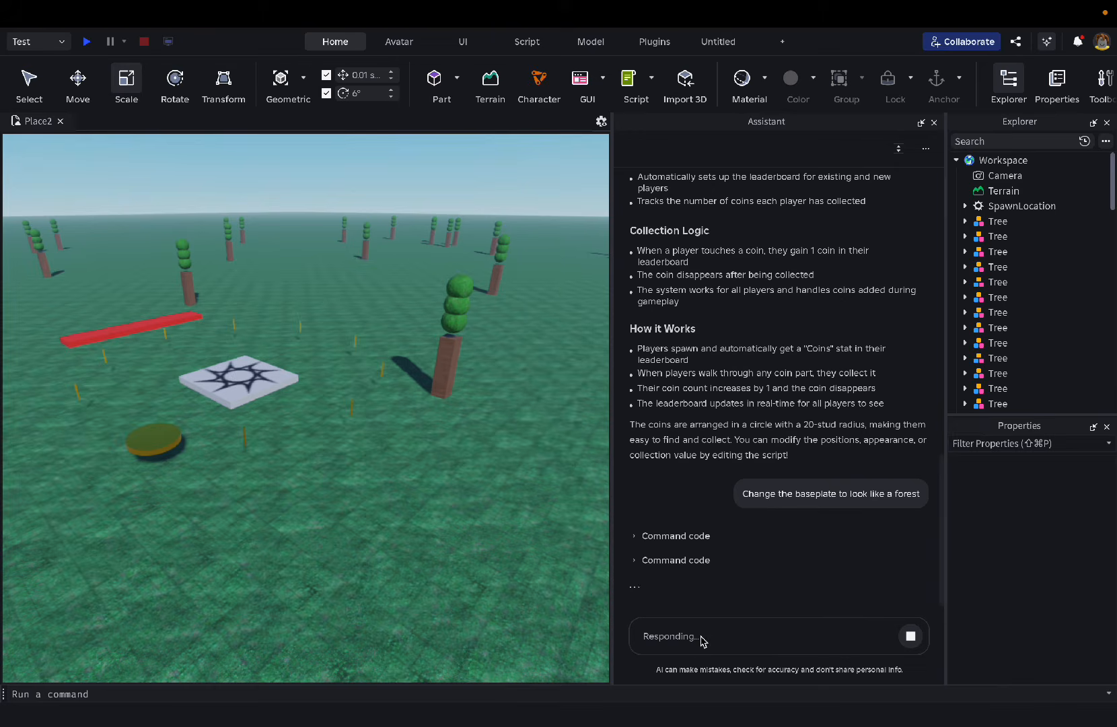
pyautogui.click(431, 520)
pyautogui.moveTo(431, 520); pyautogui.dragTo(474, 530, button='right')
pyautogui.press('w')
pyautogui.press('s')
pyautogui.press('e')
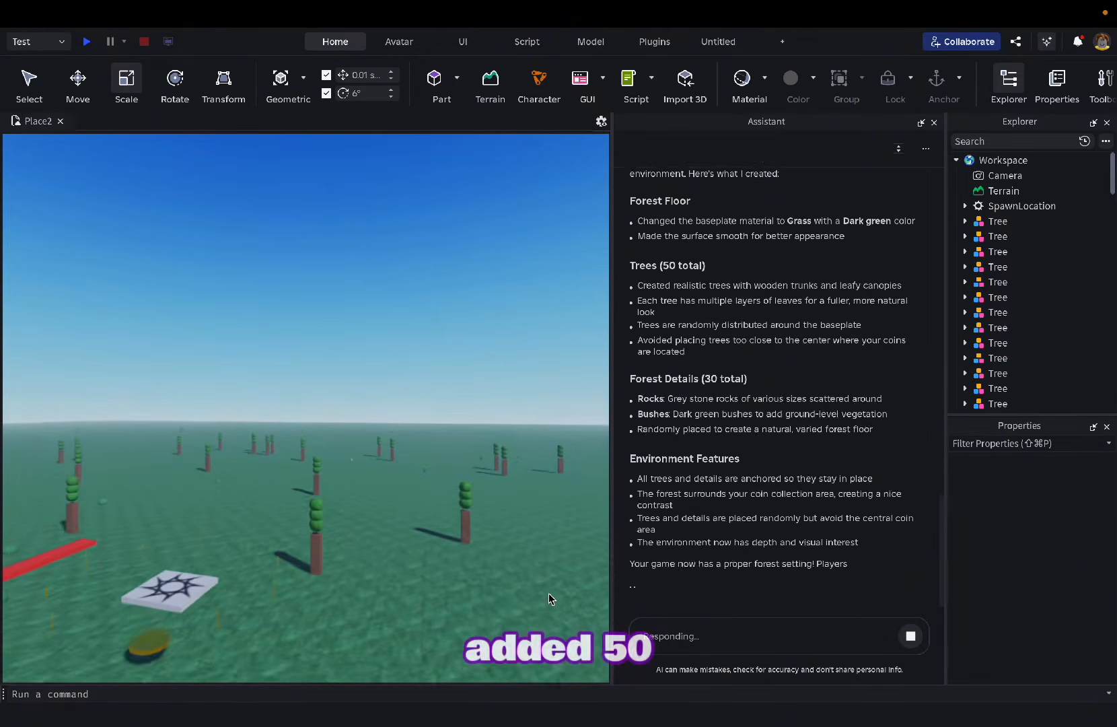
pyautogui.moveTo(376, 583); pyautogui.dragTo(399, 583, button='right')
pyautogui.press('q')
pyautogui.press('w')
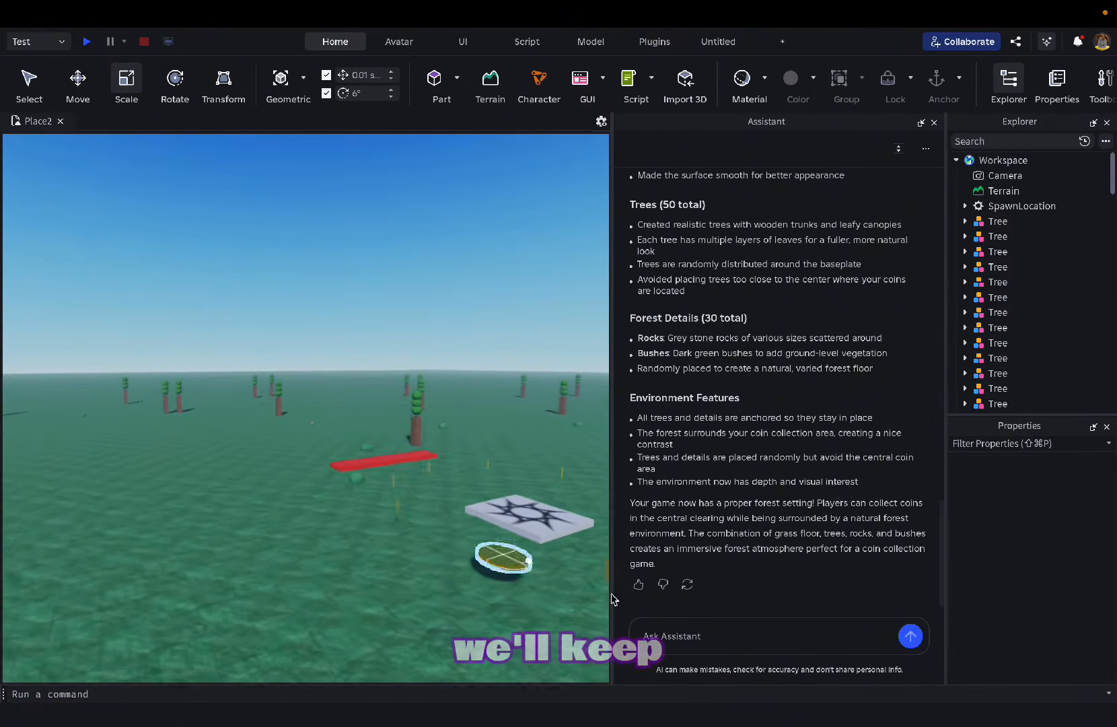
# Step: Ask the Assistant to "Create an NPC that follows my player around the map"
pyautogui.press('d')
pyautogui.click(680, 640)
pyautogui.write('a')
pyautogui.press('BackSpace')
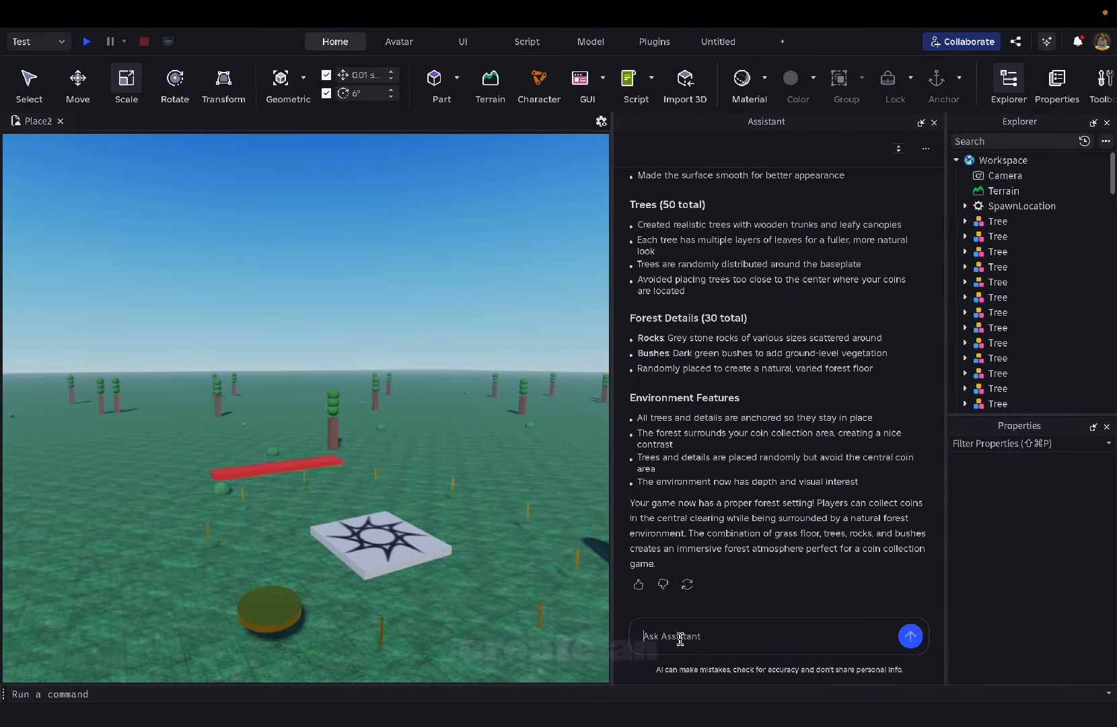
pyautogui.write('Create an NPC ')
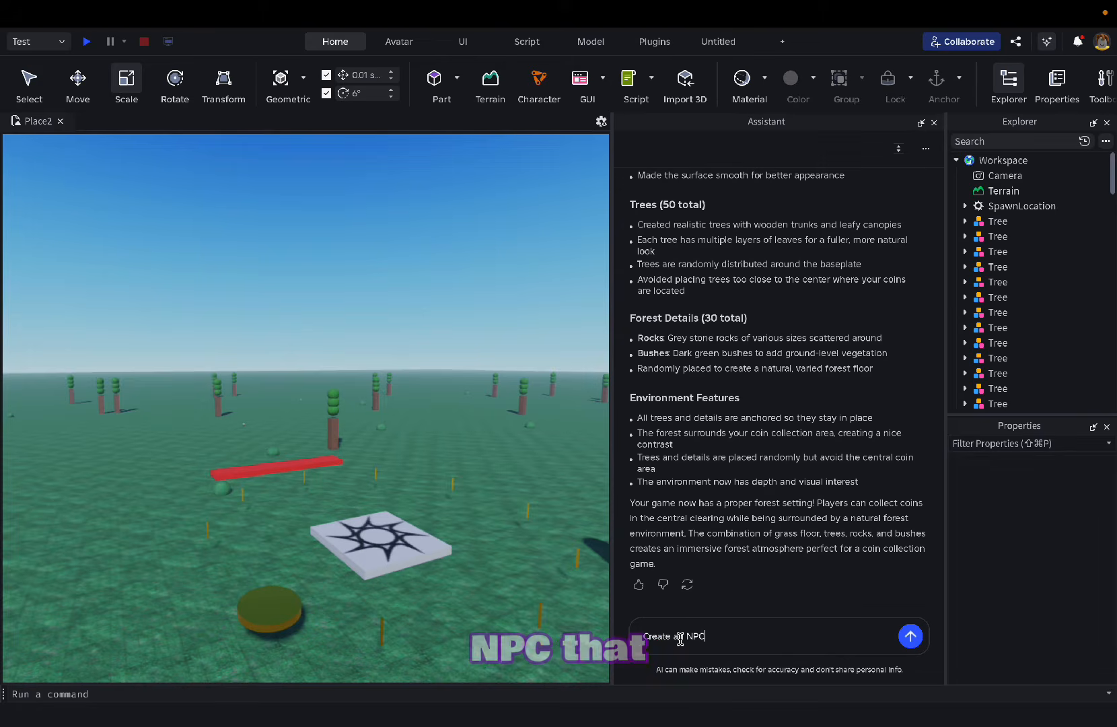
pyautogui.write('that follow')
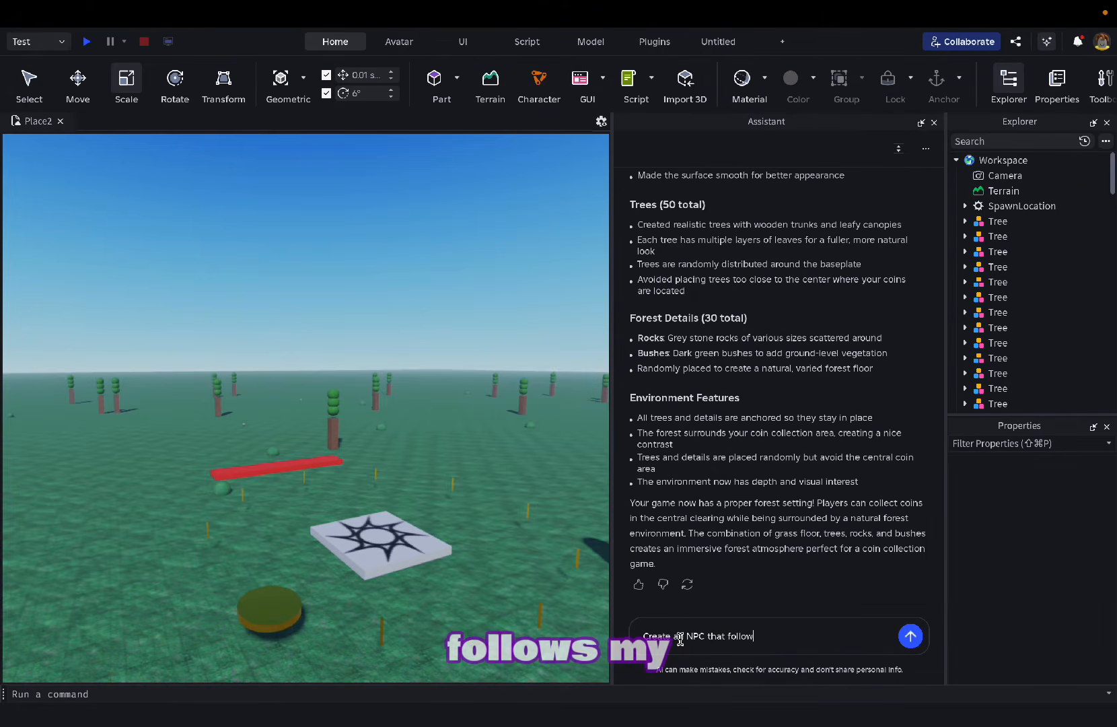
pyautogui.write('ss my platyer')
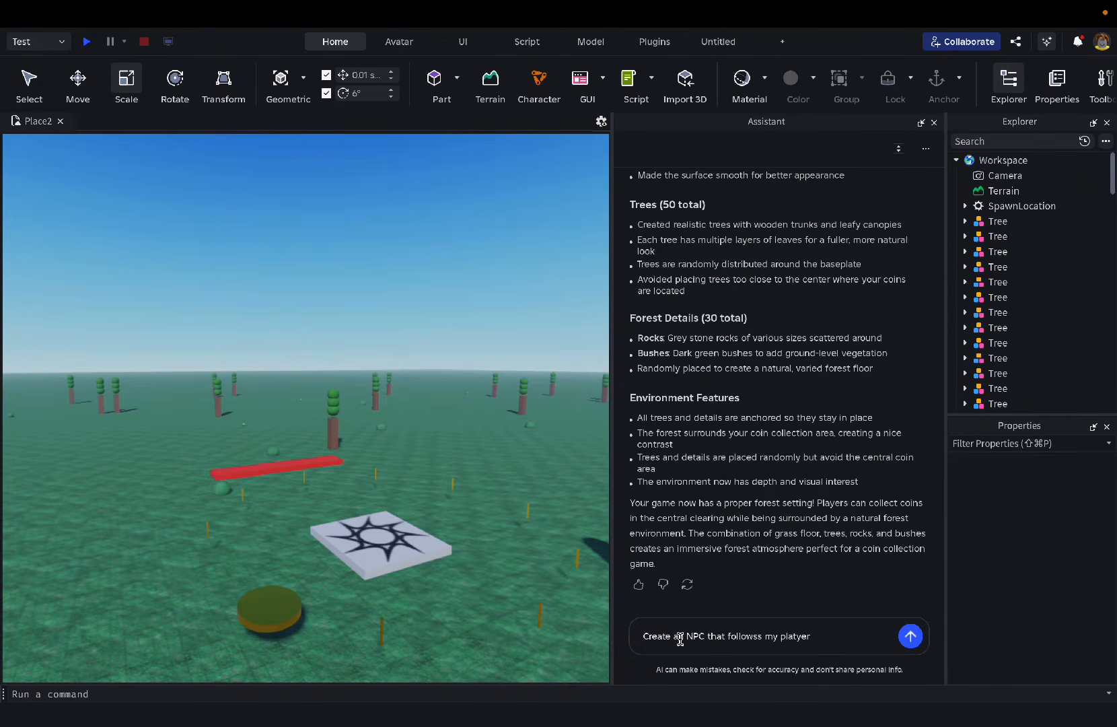
pyautogui.press('BackSpace')
pyautogui.press('BackSpace')
pyautogui.press('BackSpace')
pyautogui.press('BackSpace')
pyautogui.write('yer arou')
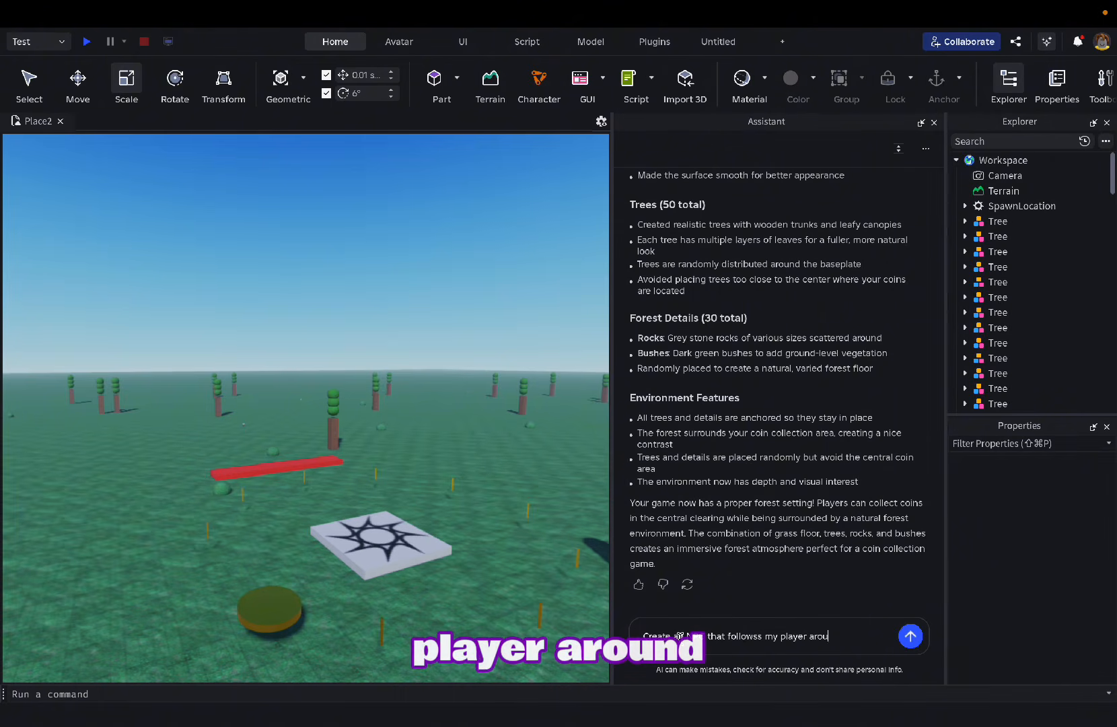
pyautogui.write('nd the m')
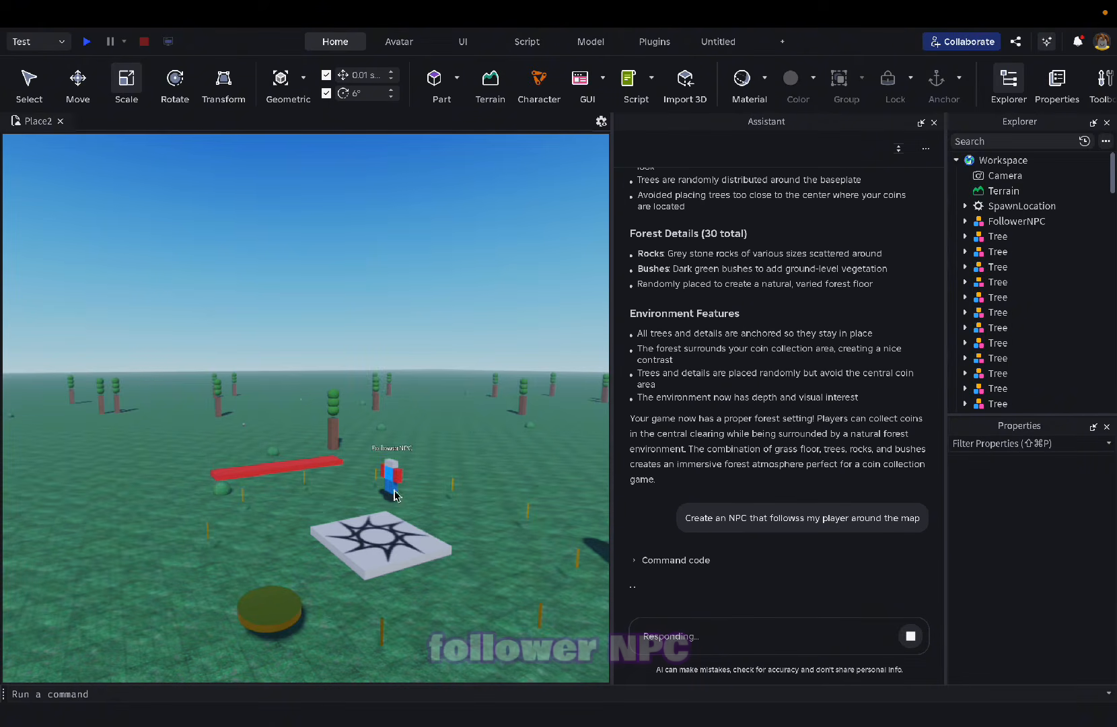
# Step: Select the new FollowerNPC near the spawn platform, review the generated FollowScript and accept its changes
pyautogui.click(395, 496)
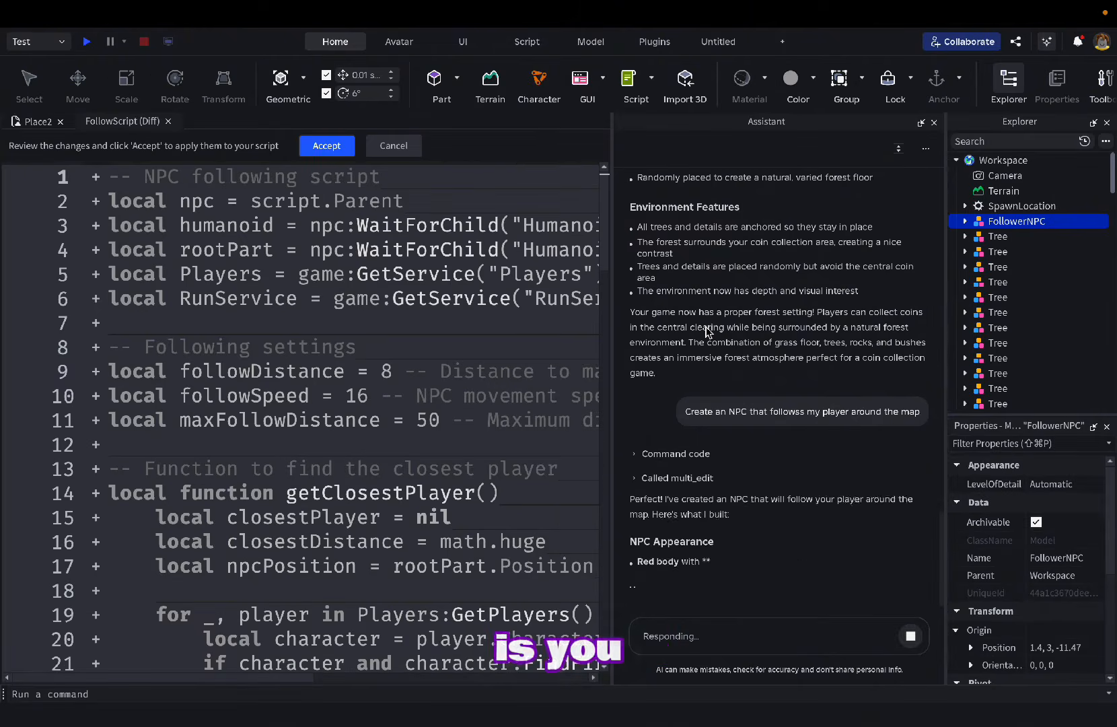
pyautogui.scroll(-15, 322, 256)
pyautogui.scroll(20, 322, 256)
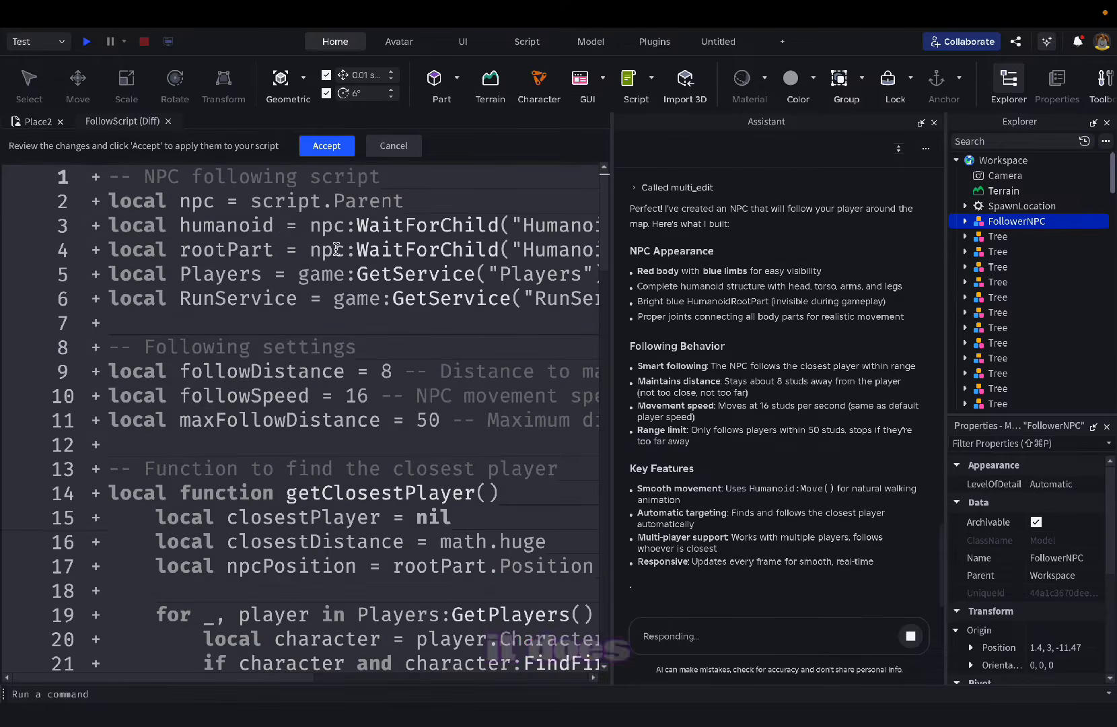
pyautogui.click(335, 144)
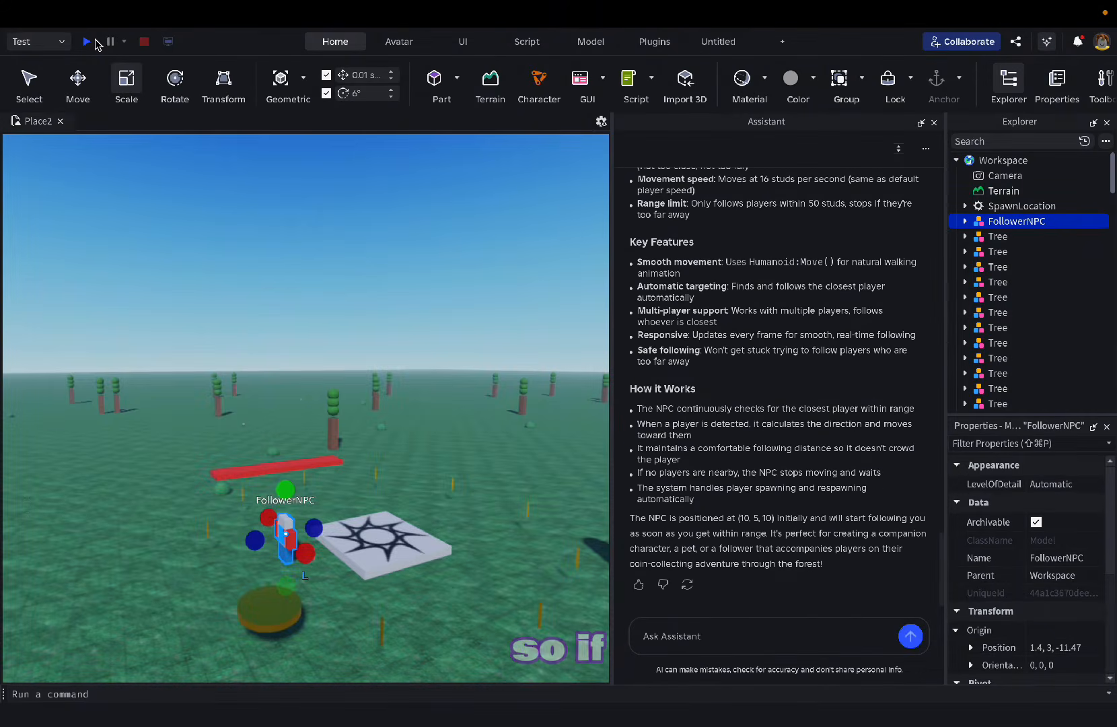
# Step: Playtest the place and walk the character off the spawn platform to check whether FollowerNPC follows
pyautogui.click(87, 41)
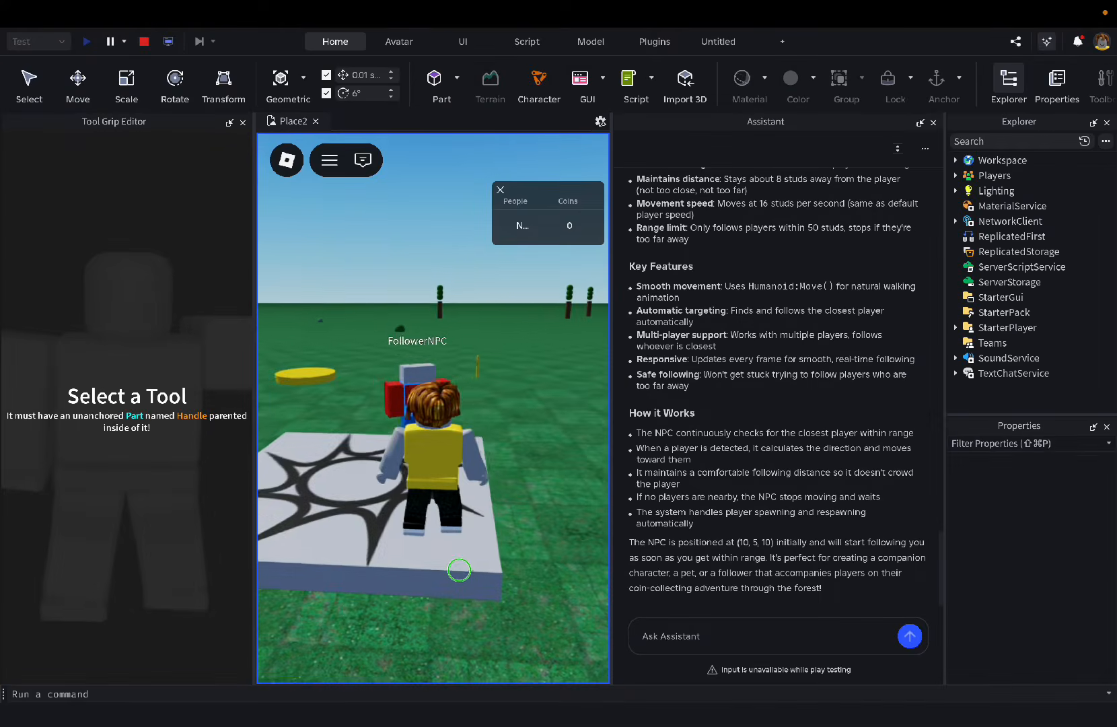
pyautogui.press('s')
pyautogui.press('w')
pyautogui.press('d')
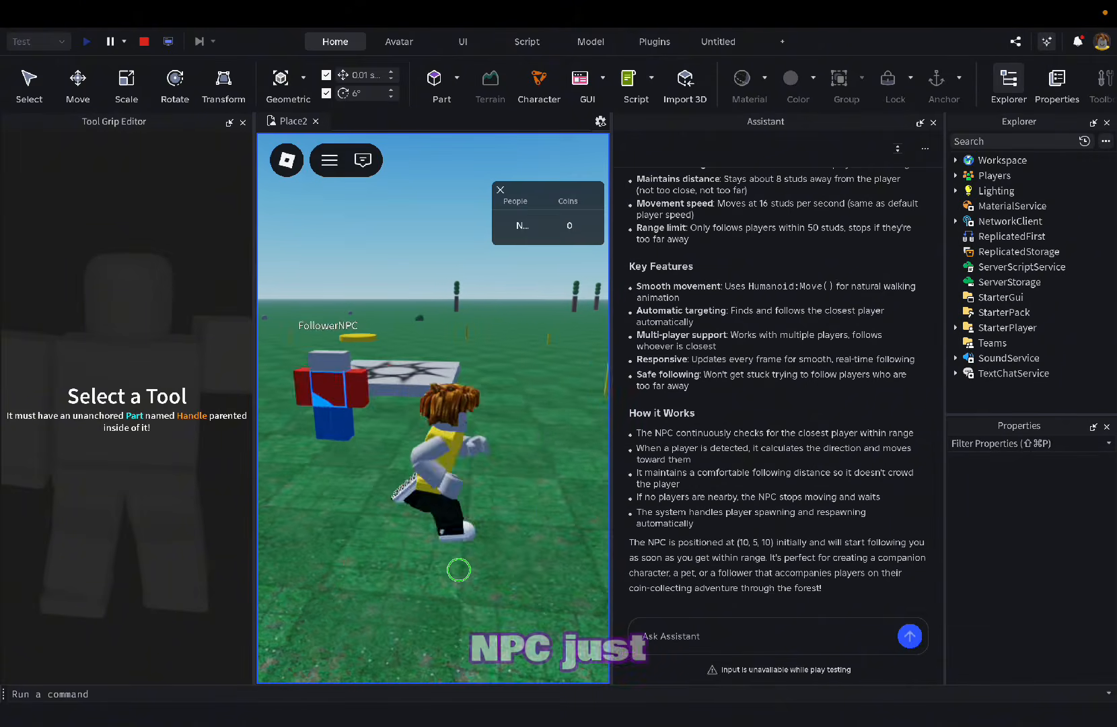
pyautogui.press('w')
pyautogui.press('d')
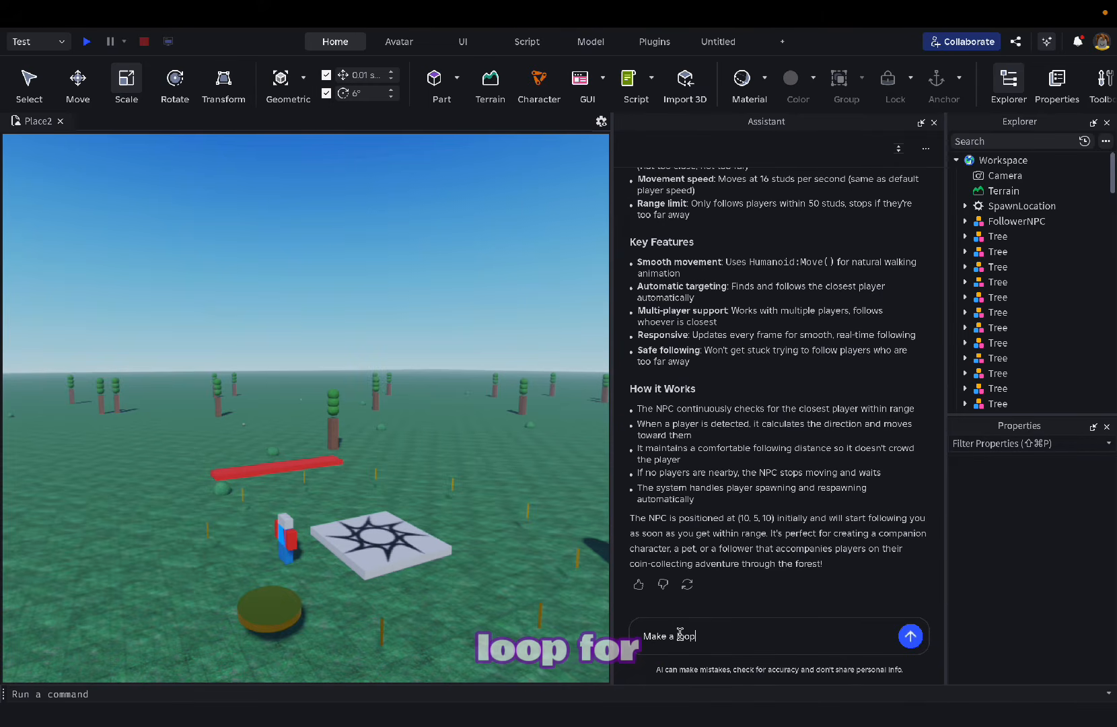
pyautogui.write('the bas')
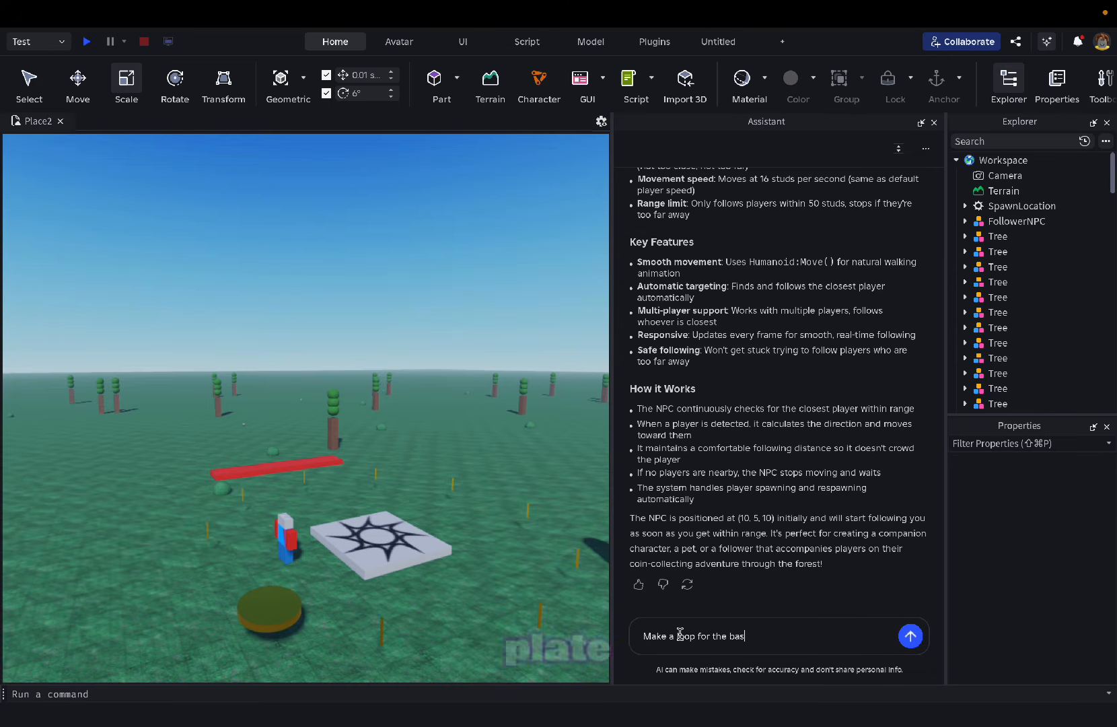
pyautogui.write('eplate veve')
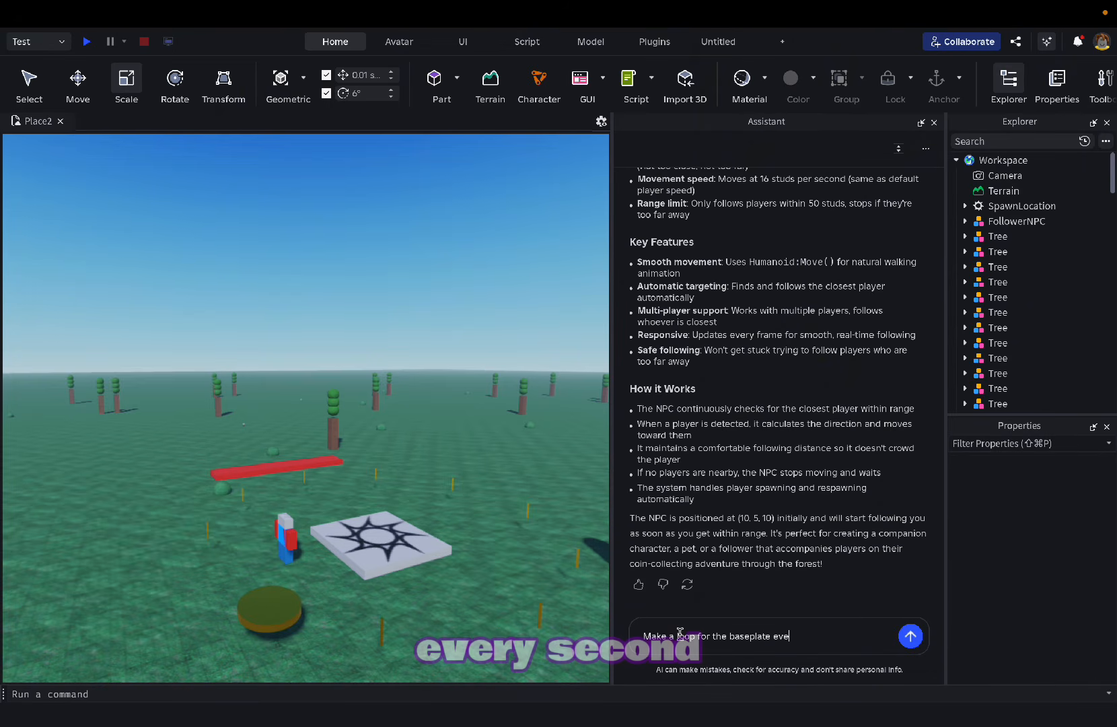
pyautogui.write('ry second it')
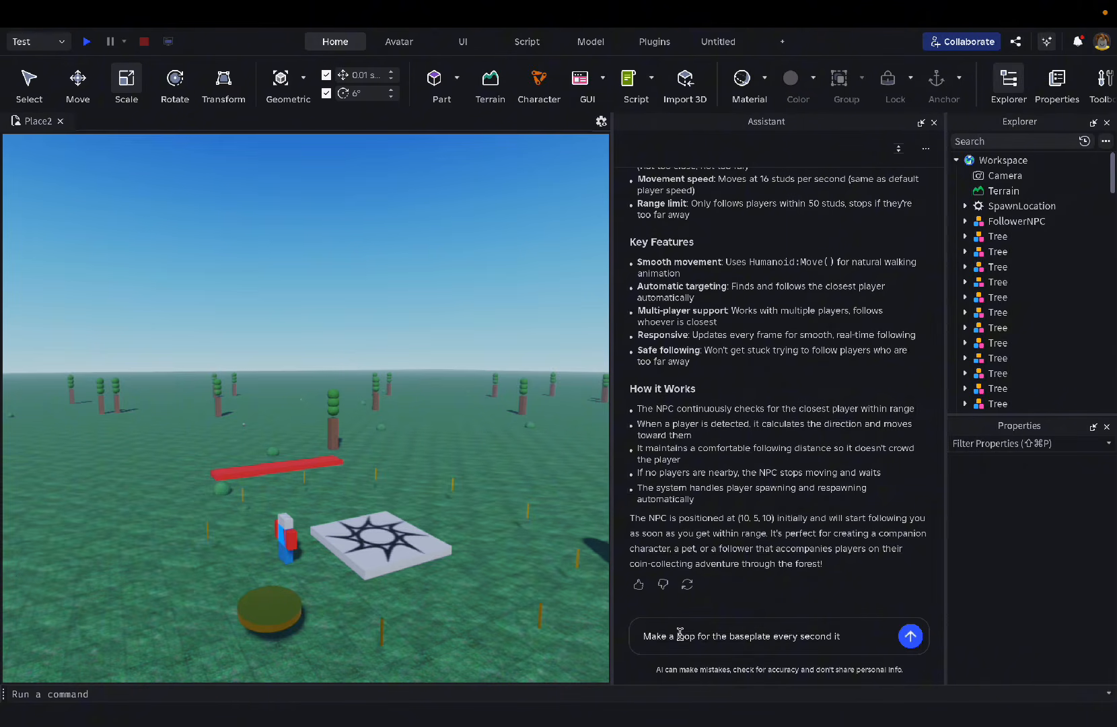
pyautogui.write(' becomes red')
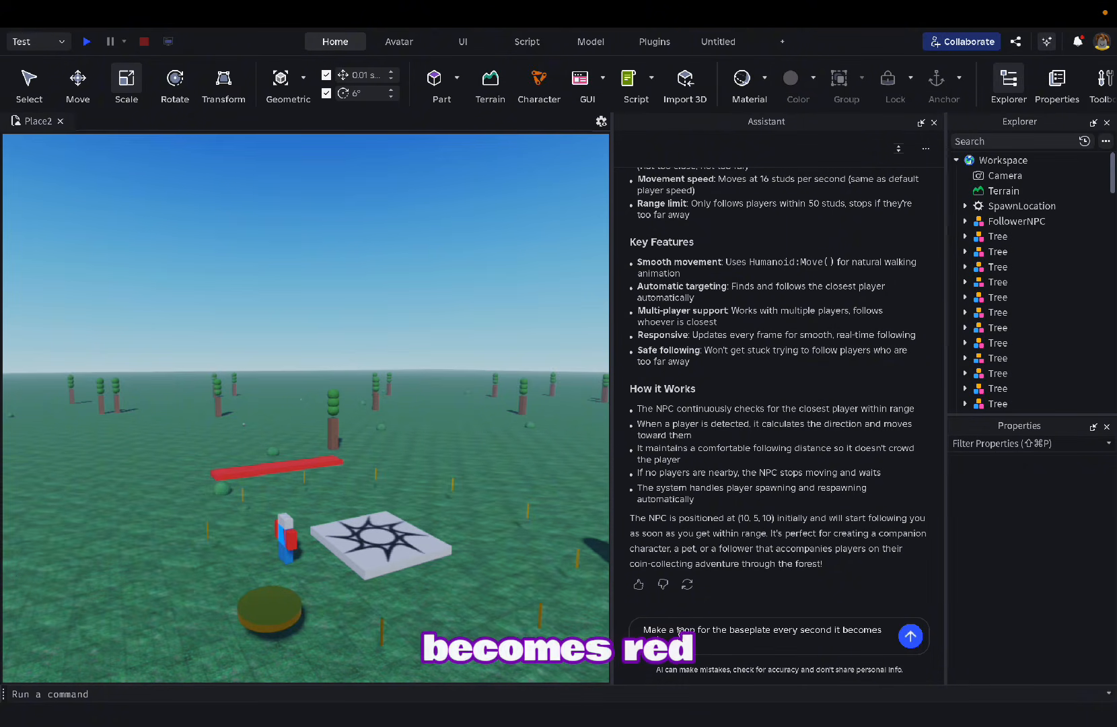
pyautogui.click(771, 630)
pyautogui.press('super+a')
pyautogui.press('BackSpace')
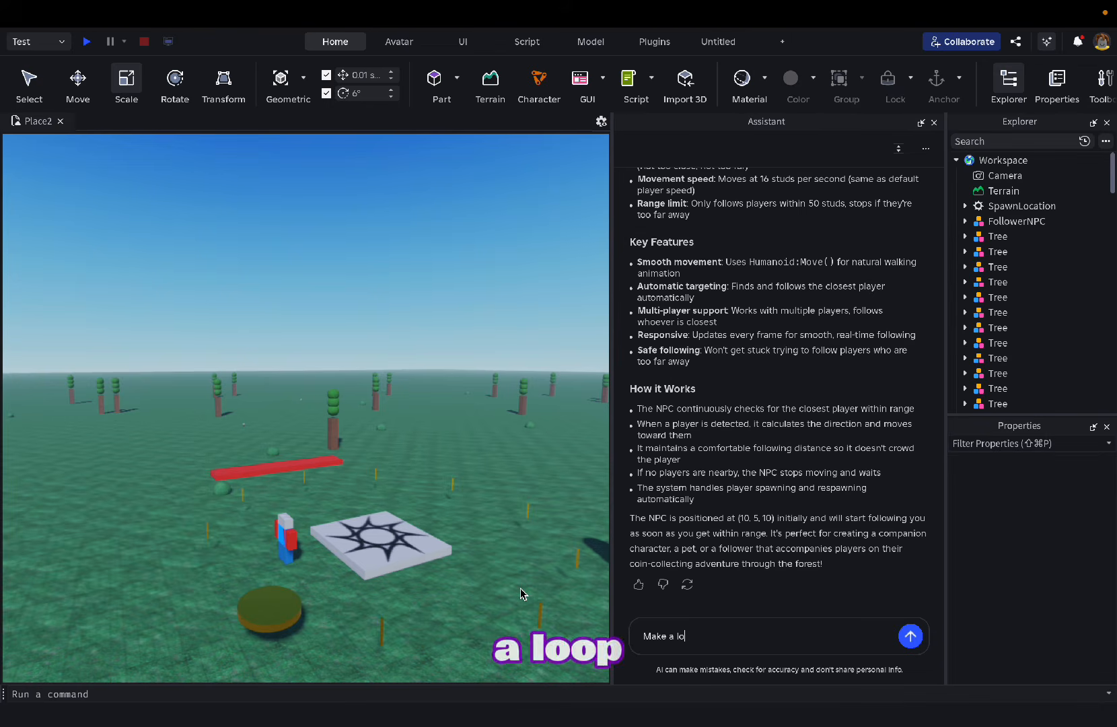
# Step: Write an Assistant prompt for a loop turning the baseplate red at a random time between 1-10 seconds and eliminating the player if they touch it
pyautogui.write('for the baseplate at')
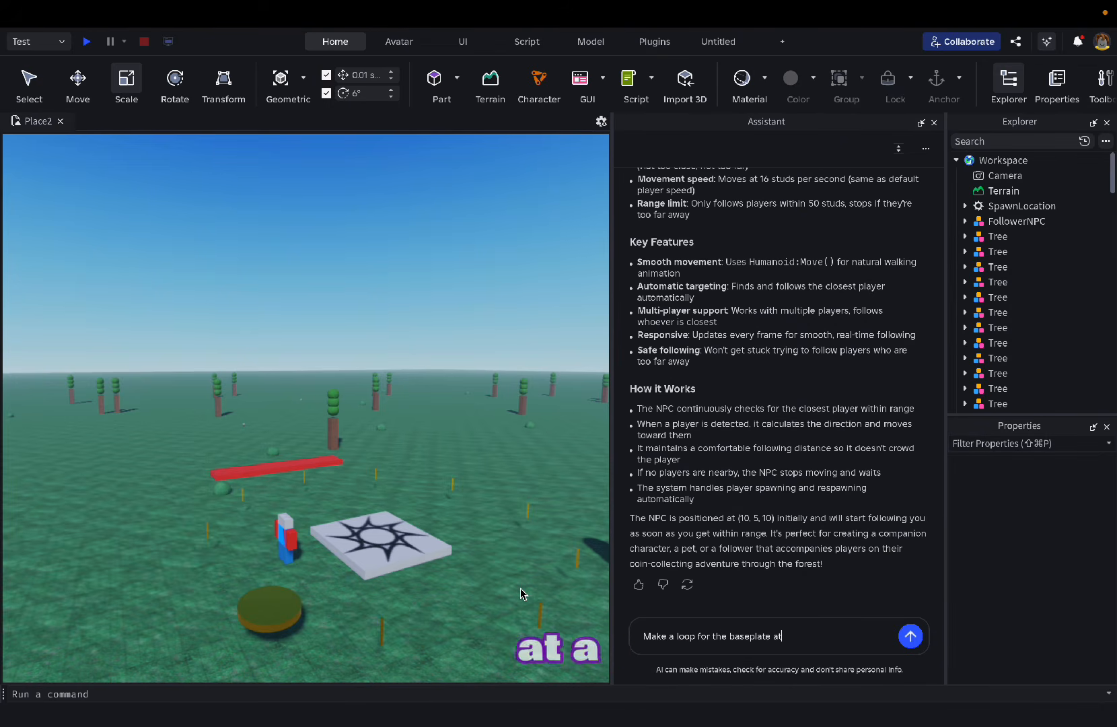
pyautogui.write(' a rando')
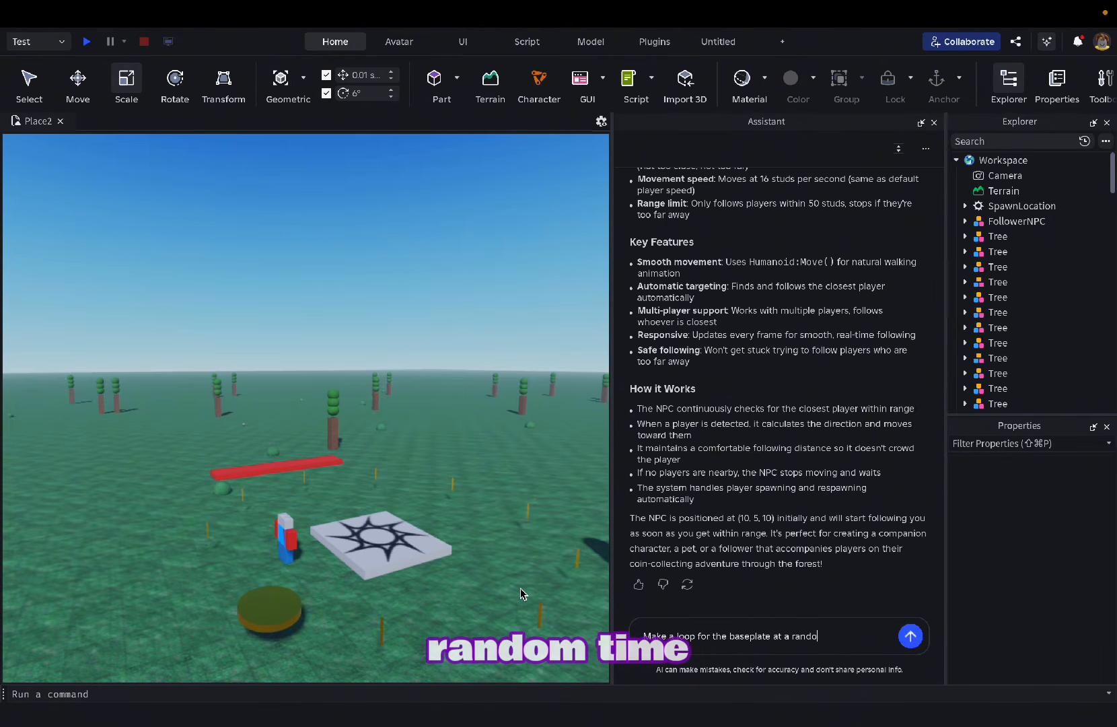
pyautogui.write('m time betwe')
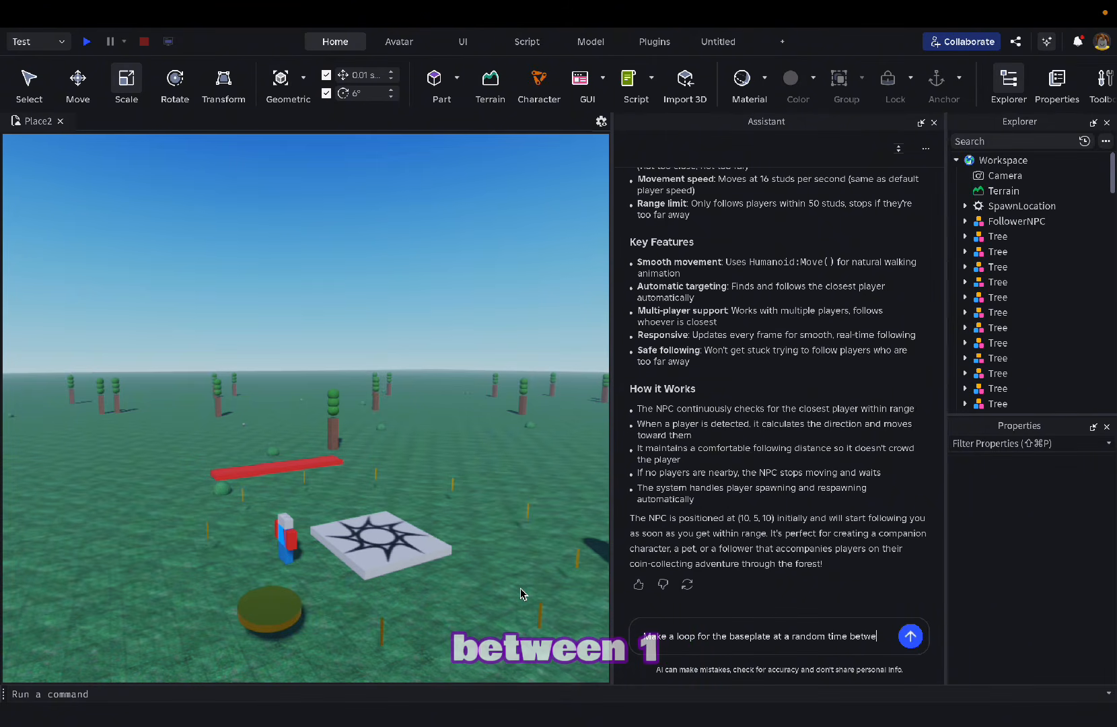
pyautogui.write('en 1-10 xe')
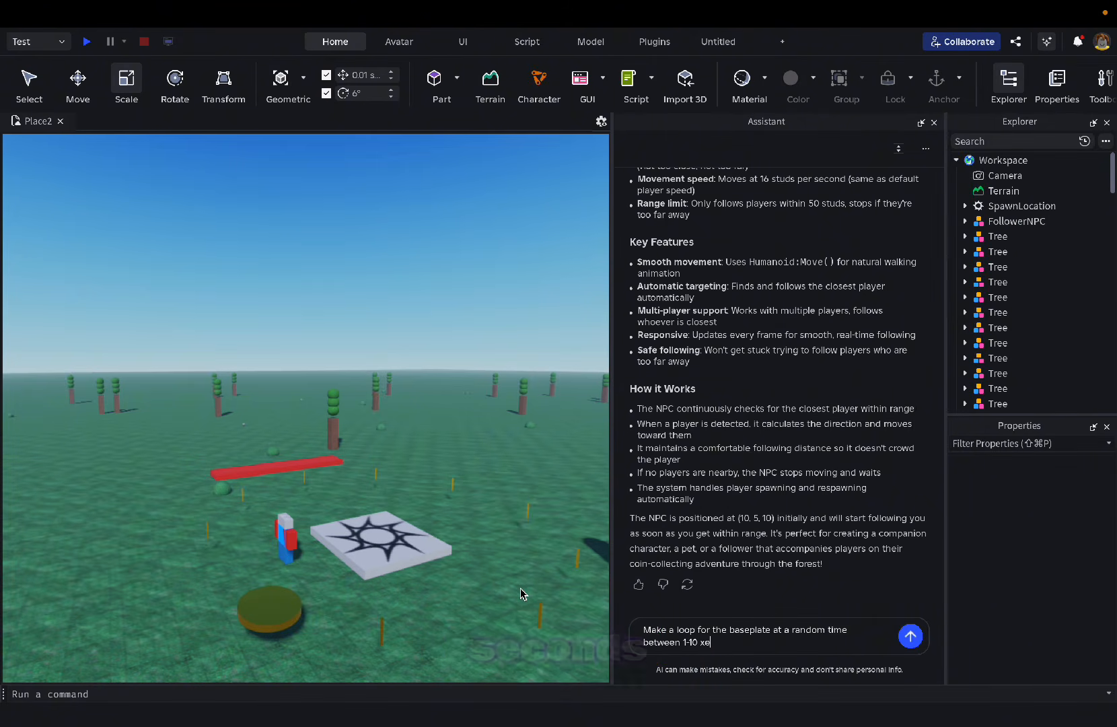
pyautogui.press('BackSpace')
pyautogui.press('BackSpace')
pyautogui.write('se')
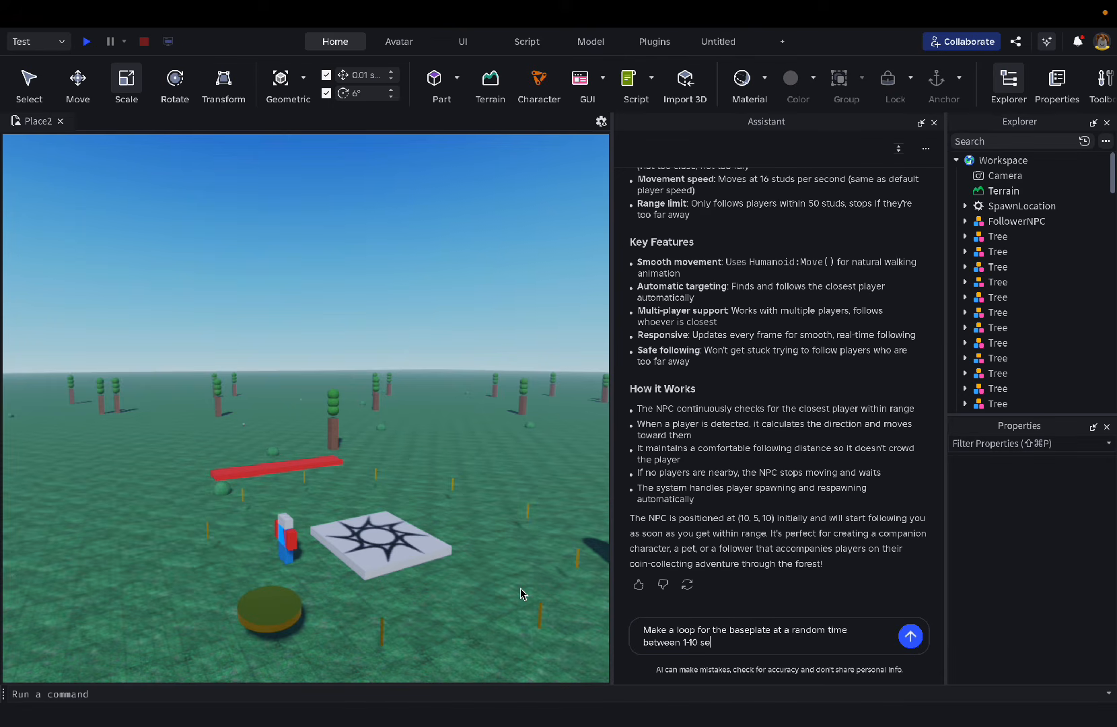
pyautogui.write('conds the baseplat')
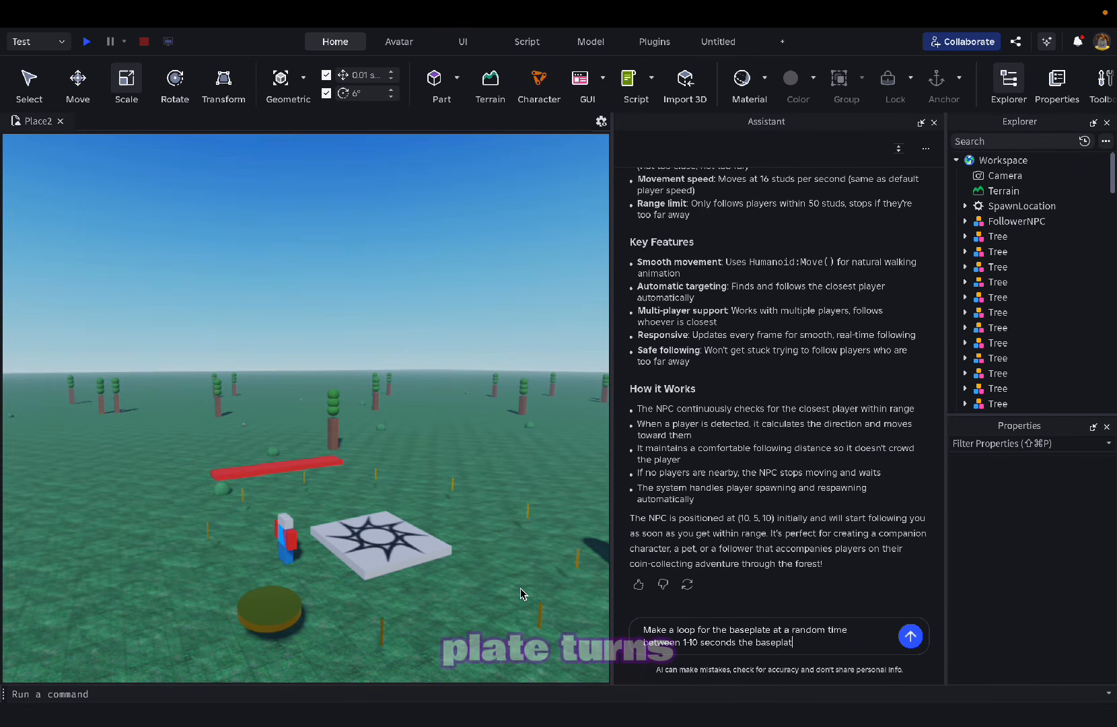
pyautogui.write('e turns r')
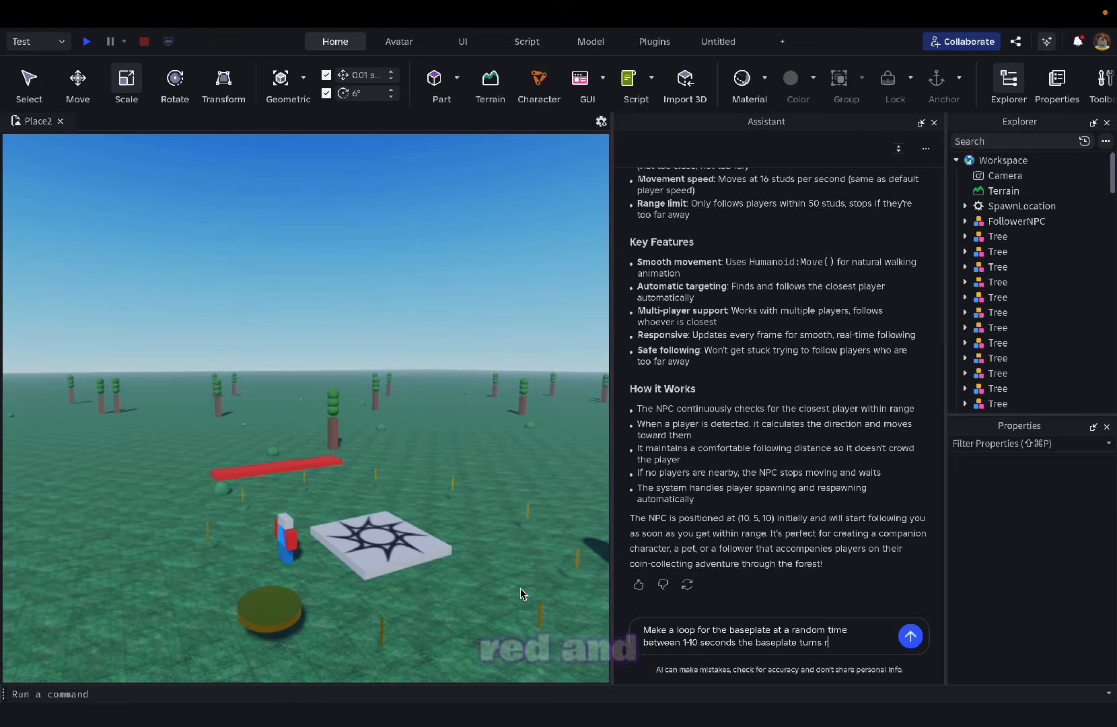
pyautogui.write('ed and el')
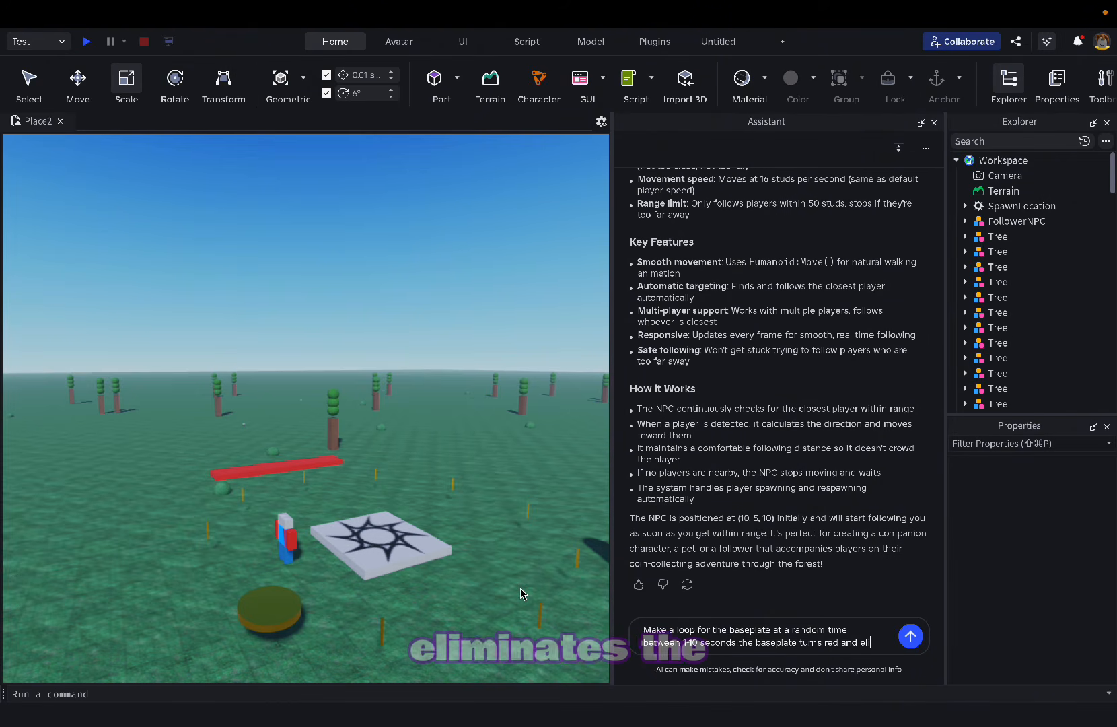
pyautogui.write('iminates the pla')
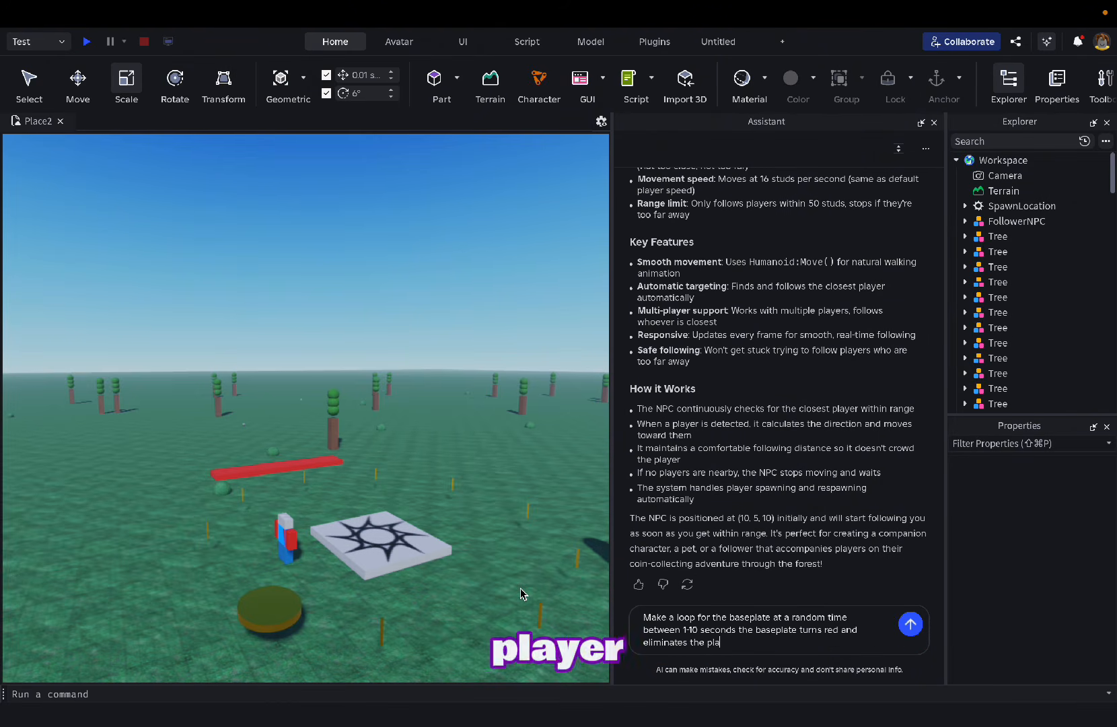
pyautogui.write('yer if they touch i')
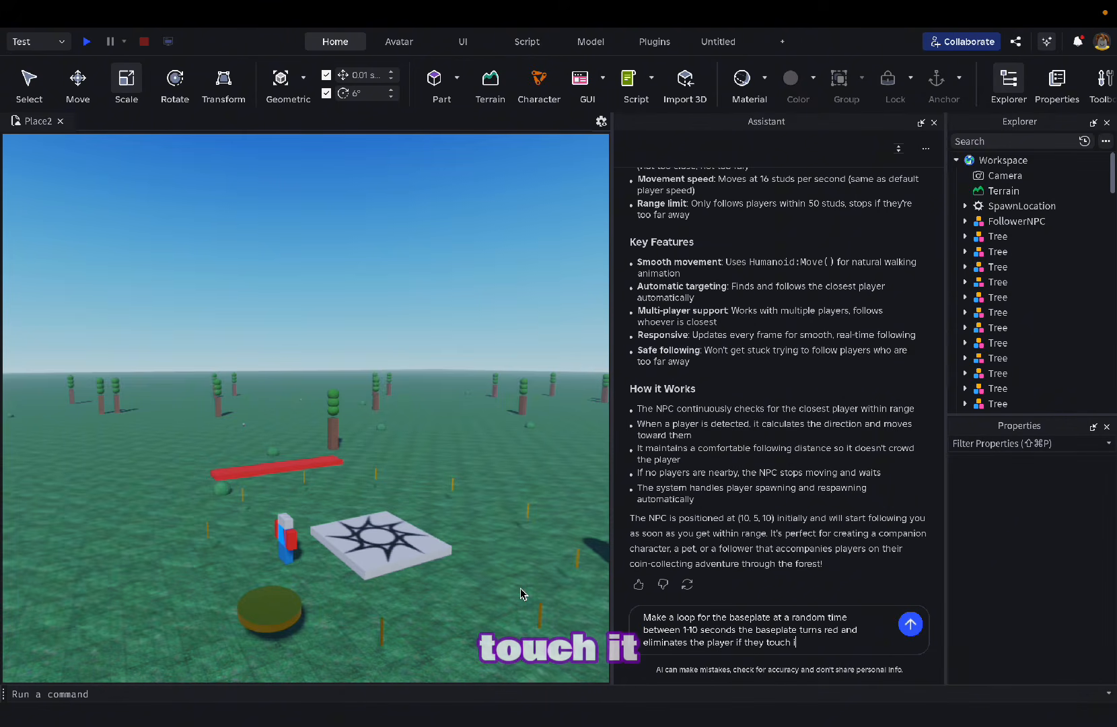
pyautogui.write('t')
# Step: Add "Then it returns back to normal after 2 seconds." to the prompt as a new paragraph and send it
pyautogui.hotkey('shift', 'Return')
pyautogui.hotkey('shift', 'Return')
pyautogui.write('Then')
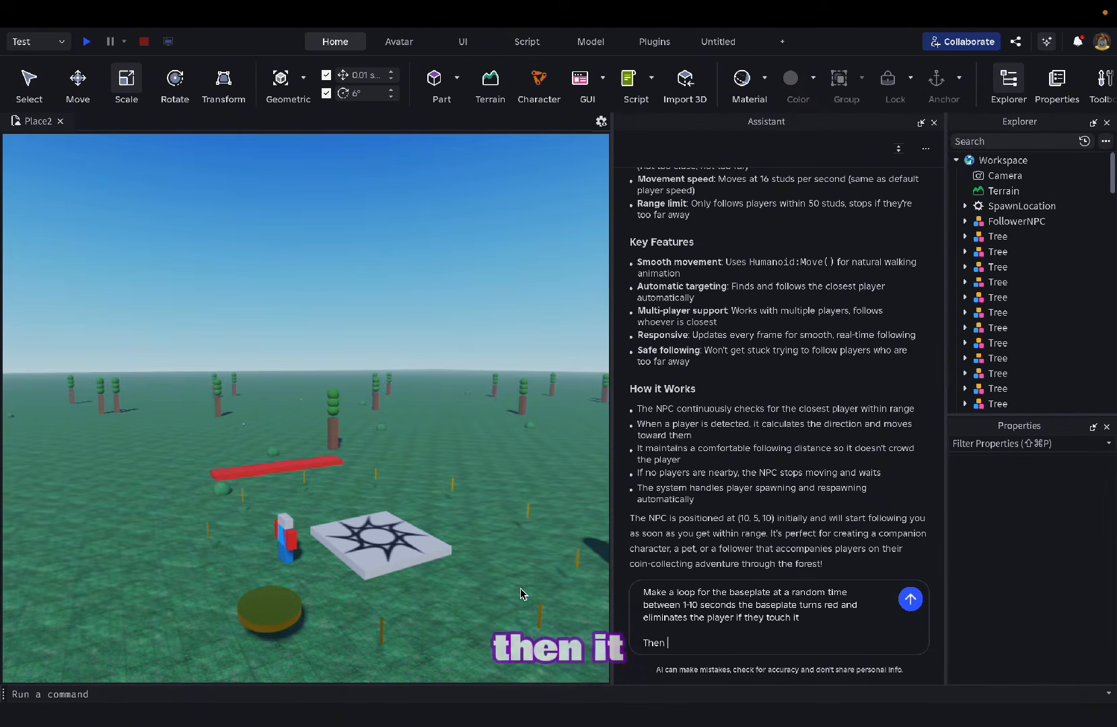
pyautogui.write(' it turns ')
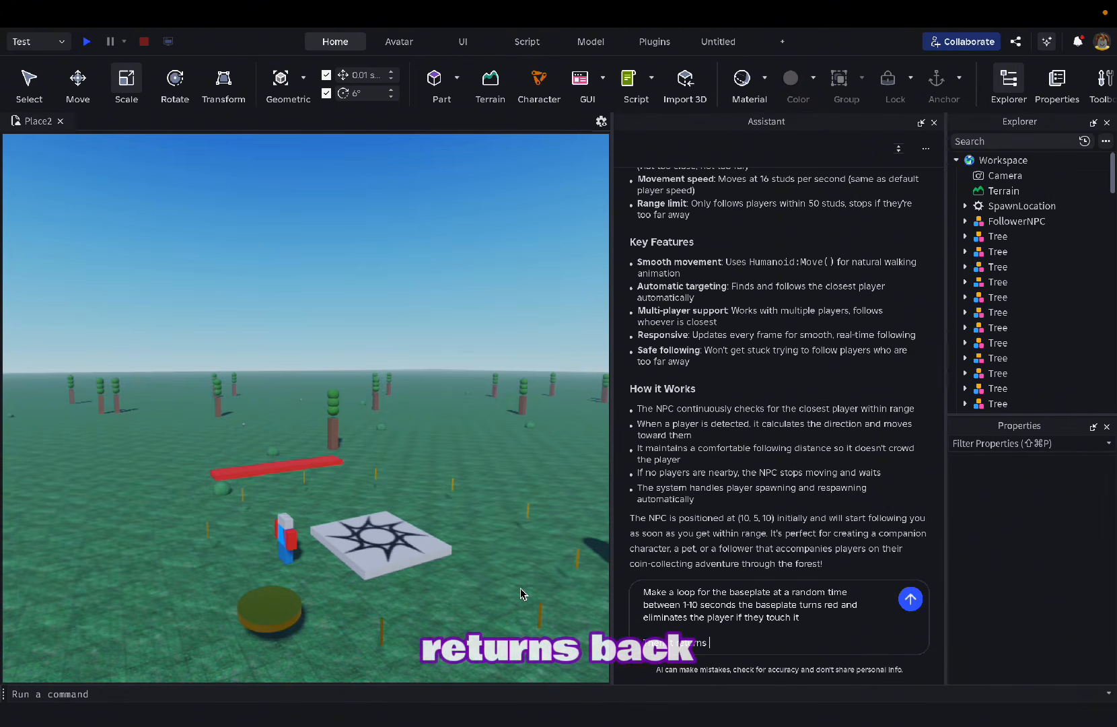
pyautogui.write('back to norm')
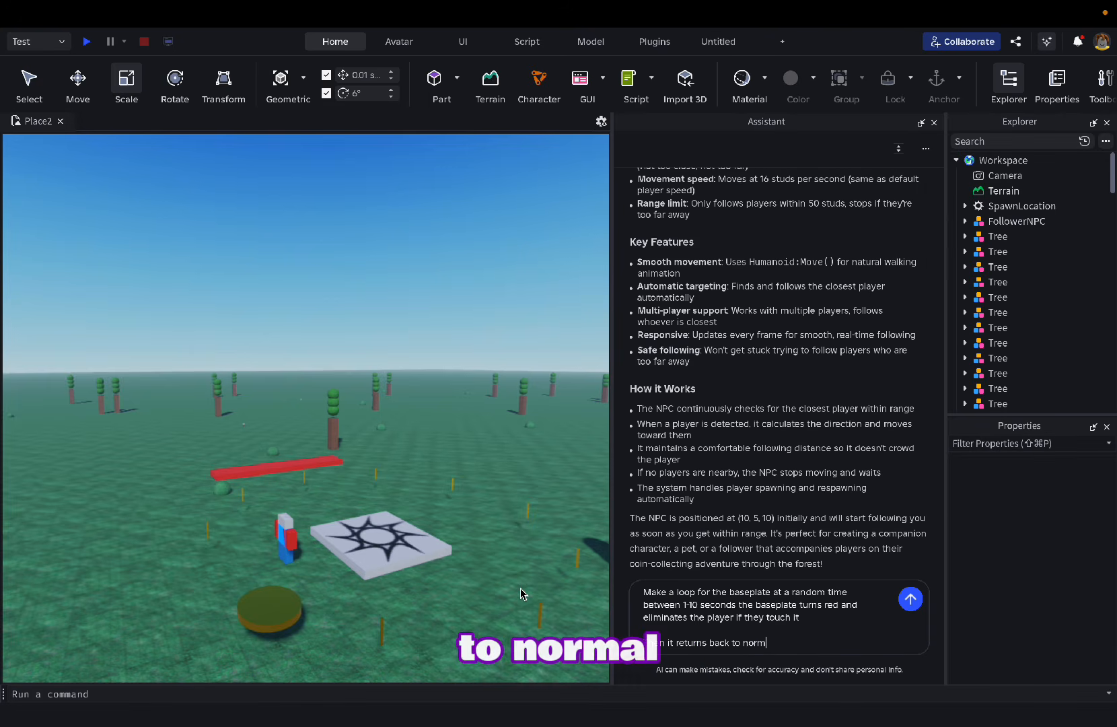
pyautogui.write('al after 2 sec')
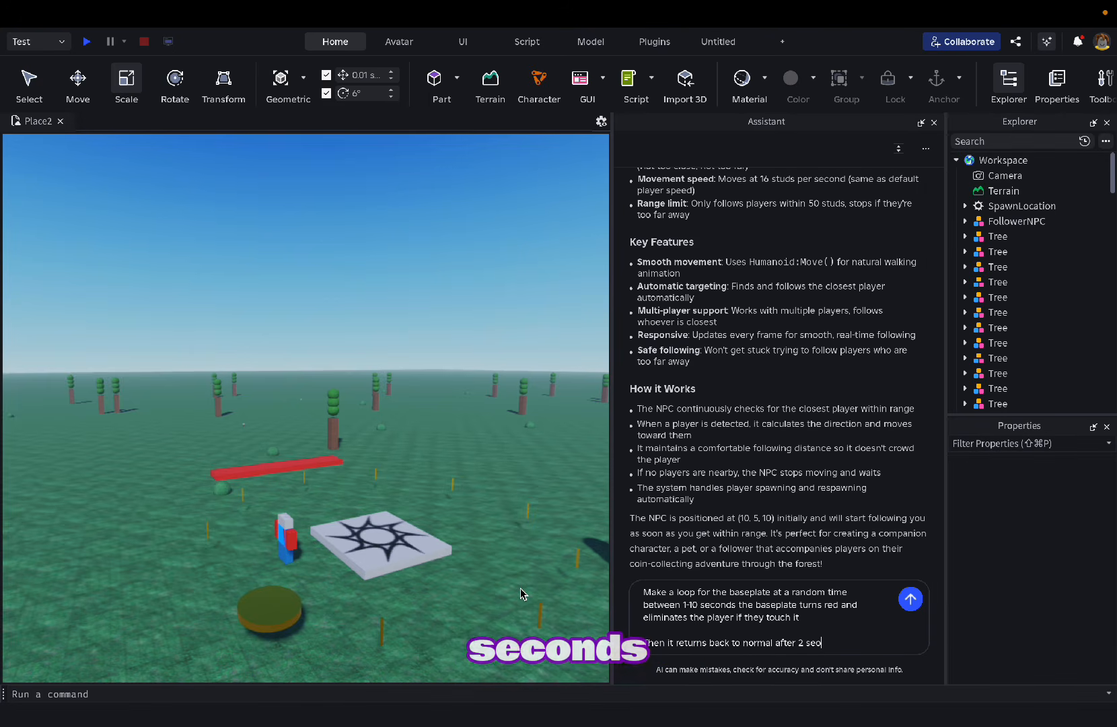
pyautogui.write('onds.')
pyautogui.press('Return')
# Step: Playtest the place, walking and jumping across the baseplate to check the random red elimination loop and the follower NPC
pyautogui.press('F5')
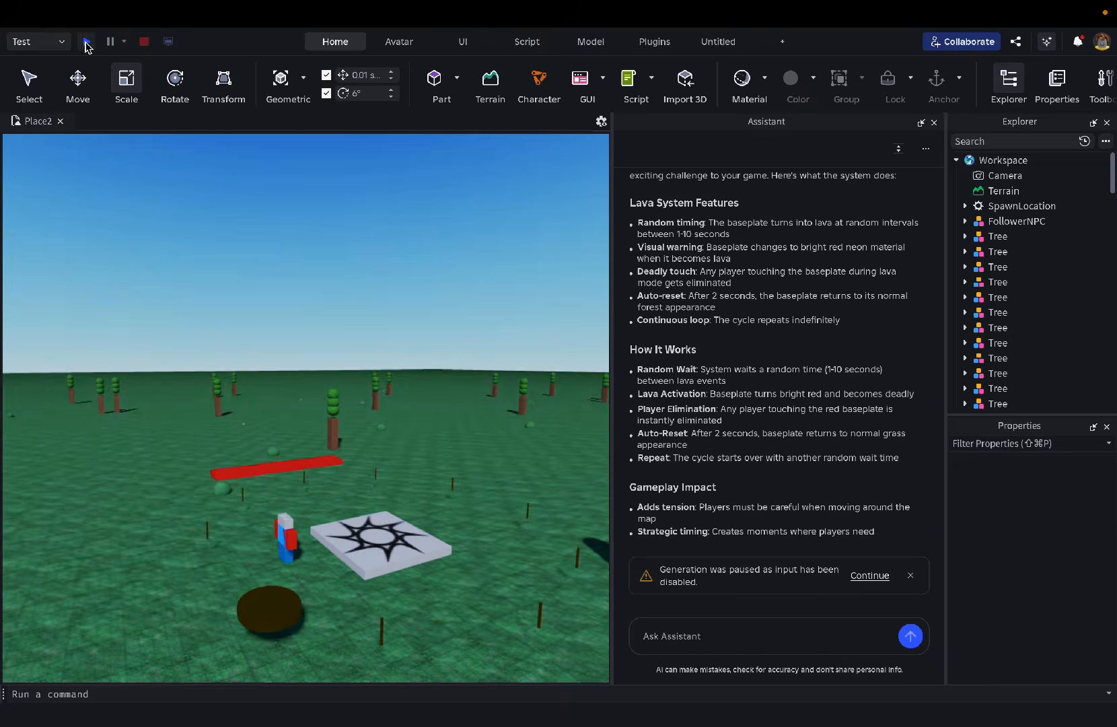
pyautogui.click(85, 43)
pyautogui.click(272, 359)
pyautogui.click(320, 340)
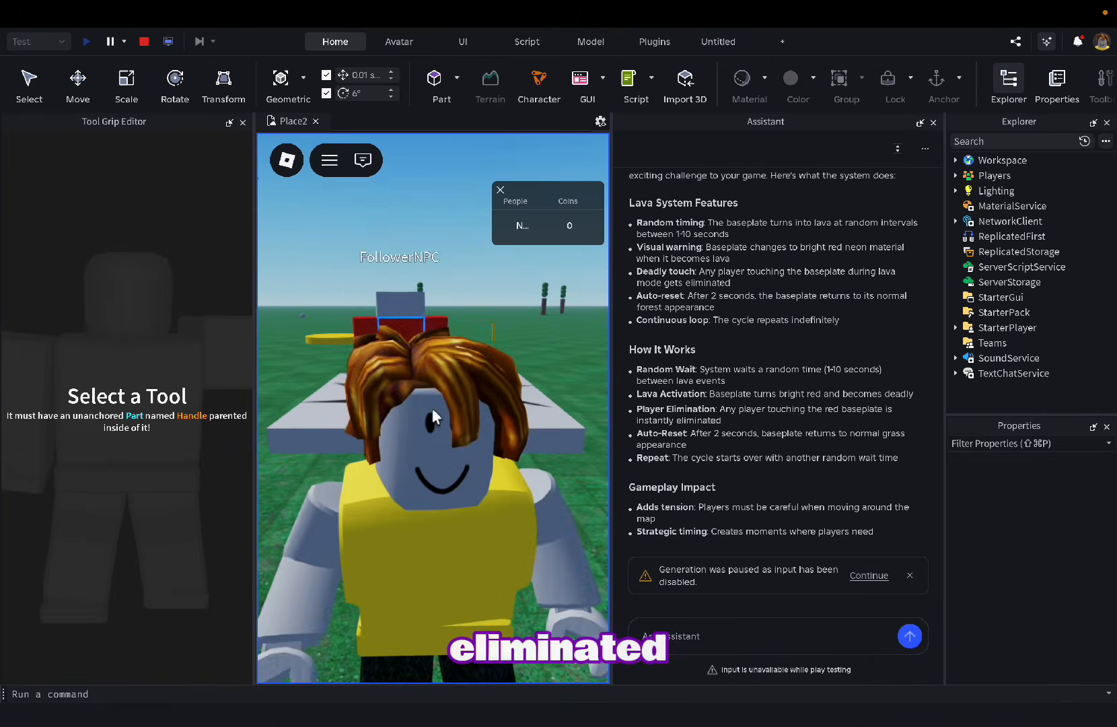
pyautogui.press('s')
pyautogui.moveTo(433, 408); pyautogui.dragTo(433, 408, button='right')
pyautogui.press('space')
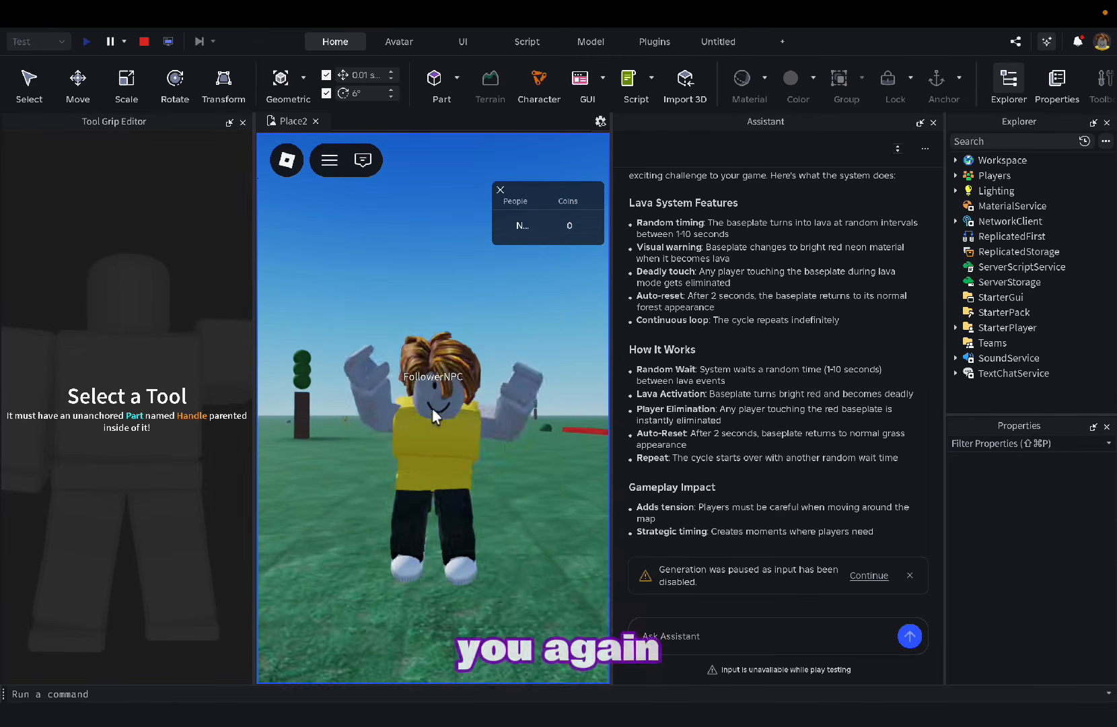
pyautogui.press('s')
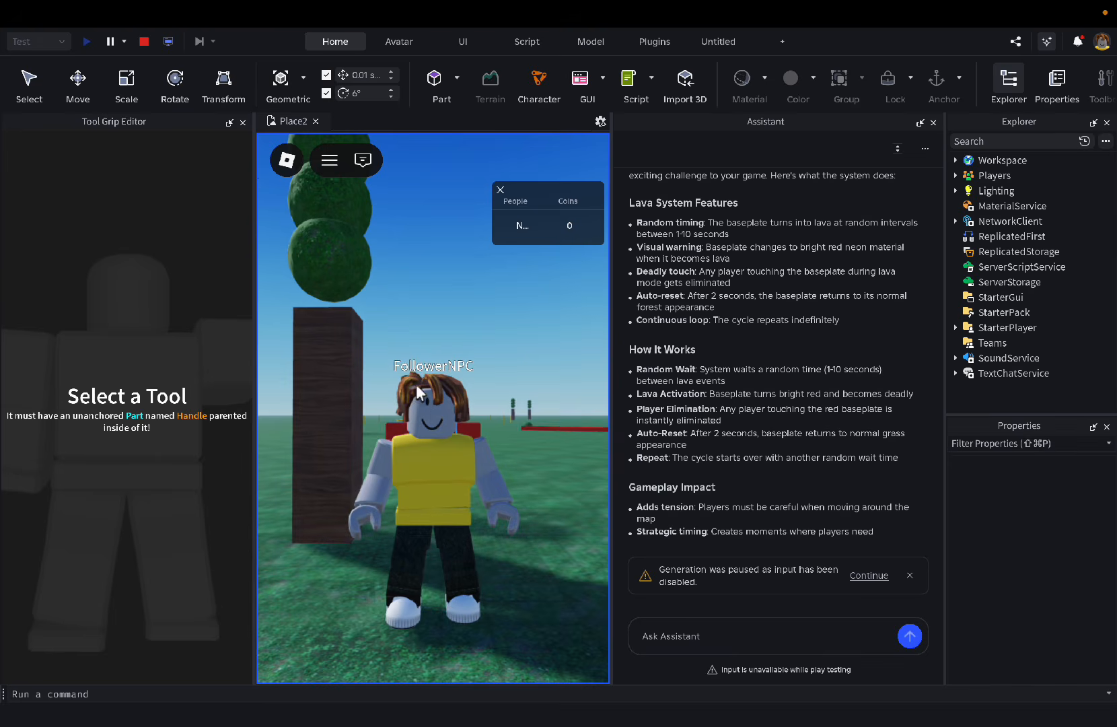